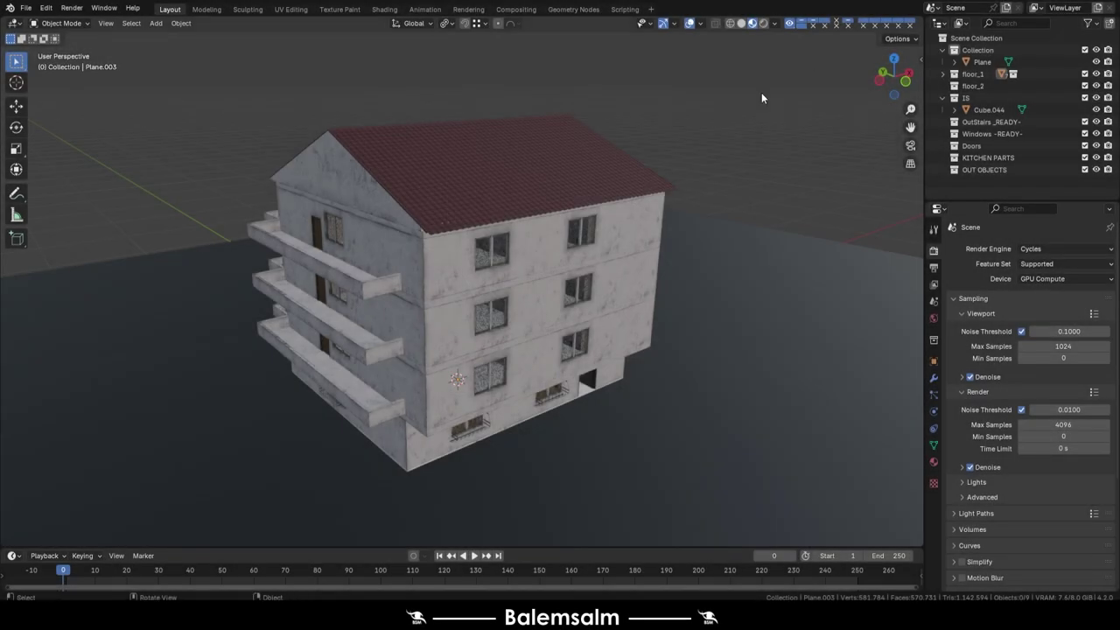
- Orbit and zoom around the building to bring its front into view
mouse_move(547, 293)
middle_down()
mouse_move(398, 399)
mouse_move(458, 357)
middle_up()
scroll(458, 357, down, 5)
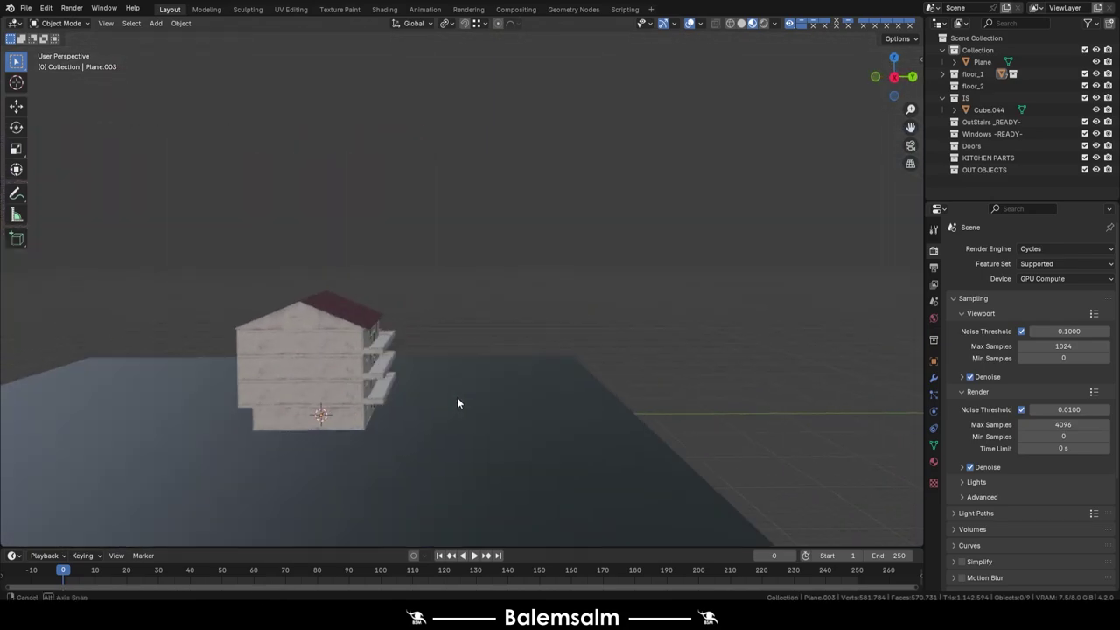
mouse_move(457, 397)
middle_down()
mouse_move(421, 410)
mouse_move(385, 335)
mouse_move(390, 375)
middle_up()
scroll(420, 410, up, 3)
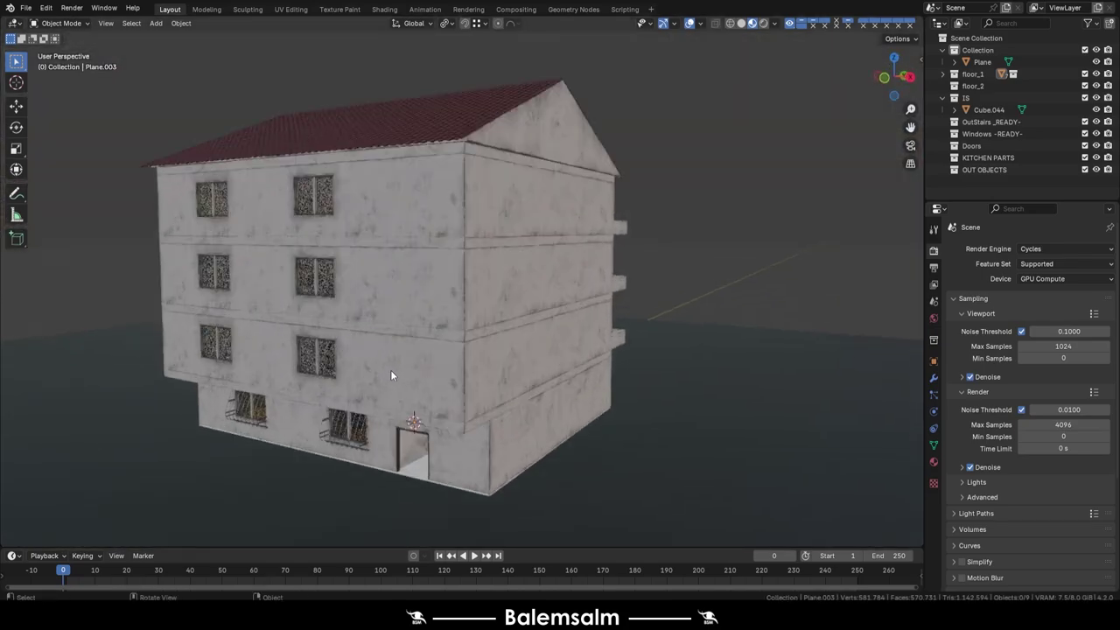
scroll(332, 420, up, 3)
- Hide the roof object Cube.044 and look down into the exposed rooms
click(387, 246)
key(h)
scroll(378, 300, down, 3)
middle_drag(387, 240, 362, 342)
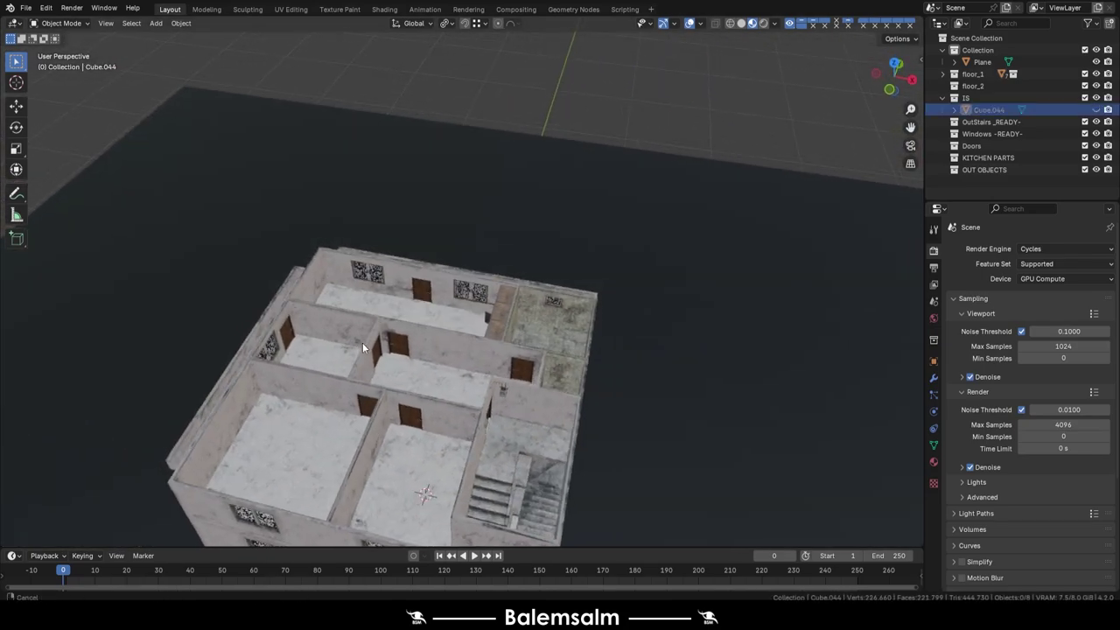
scroll(363, 342, up, 3)
scroll(326, 332, up, 3)
- Orbit in to inspect the kitchen cabinets and sink cabinet
mouse_move(512, 254)
middle_down()
mouse_move(625, 221)
mouse_move(459, 296)
middle_up()
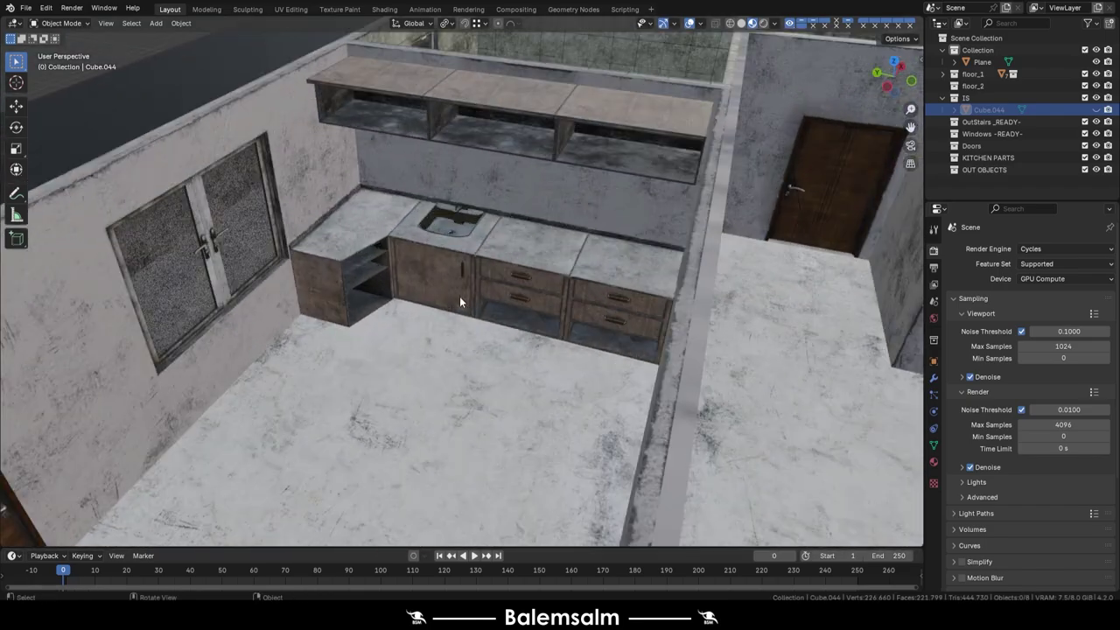
scroll(459, 296, up, 3)
scroll(439, 400, up, 2)
mouse_move(438, 401)
middle_down()
mouse_move(413, 299)
mouse_move(432, 390)
mouse_move(440, 326)
mouse_move(473, 264)
mouse_move(532, 338)
mouse_move(613, 358)
mouse_move(457, 181)
mouse_move(470, 290)
mouse_move(438, 282)
mouse_move(487, 219)
mouse_move(476, 276)
mouse_move(395, 325)
middle_up()
scroll(532, 337, down, 3)
scroll(394, 325, down, 8)
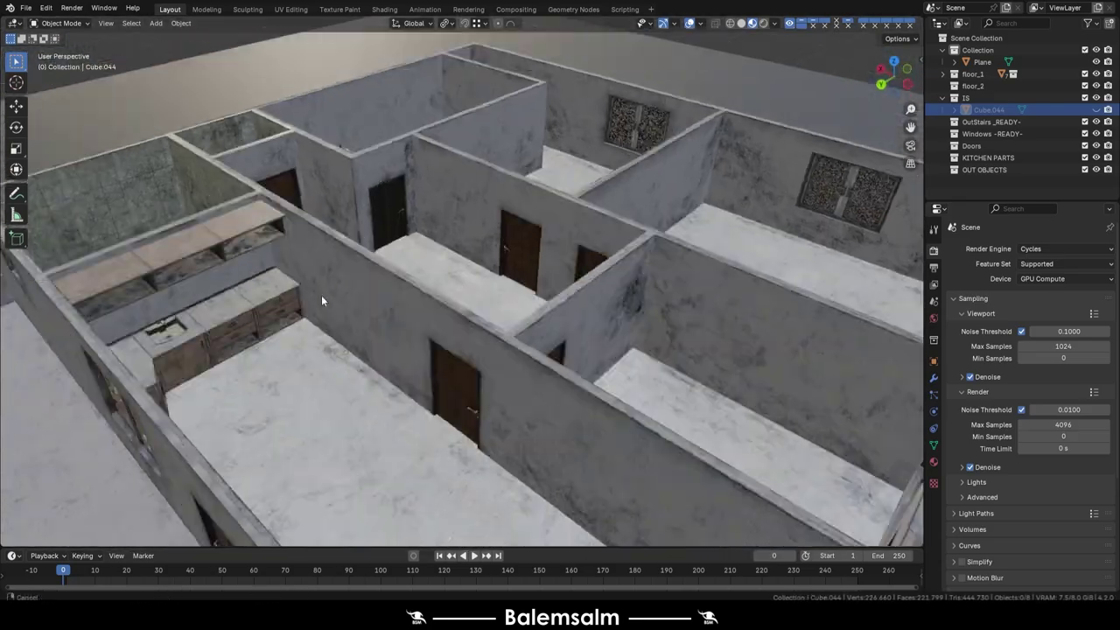
scroll(321, 295, up, 6)
- Look over the tiled room floor and tilt up toward the gas meter
mouse_move(450, 362)
shift+middle_down()
mouse_move(562, 388)
mouse_move(420, 202)
mouse_move(629, 244)
shift+middle_up()
scroll(420, 202, down, 4)
scroll(445, 184, up, 5)
mouse_move(445, 190)
middle_down()
mouse_move(488, 315)
mouse_move(548, 252)
middle_up()
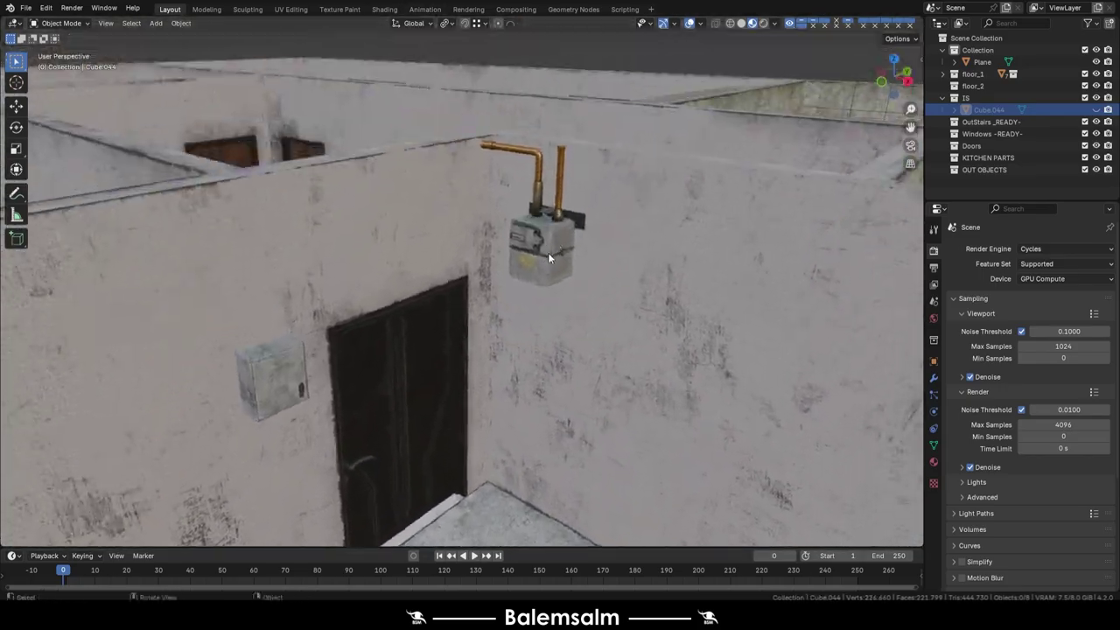
scroll(548, 252, up, 5)
scroll(480, 167, up, 3)
- Examine the wall-mounted gas meter and its label from above
mouse_move(479, 161)
middle_down()
mouse_move(557, 126)
mouse_move(526, 277)
mouse_move(460, 241)
mouse_move(561, 207)
mouse_move(415, 315)
middle_up()
scroll(460, 242, down, 5)
scroll(396, 257, down, 4)
scroll(391, 277, up, 5)
scroll(514, 312, down, 6)
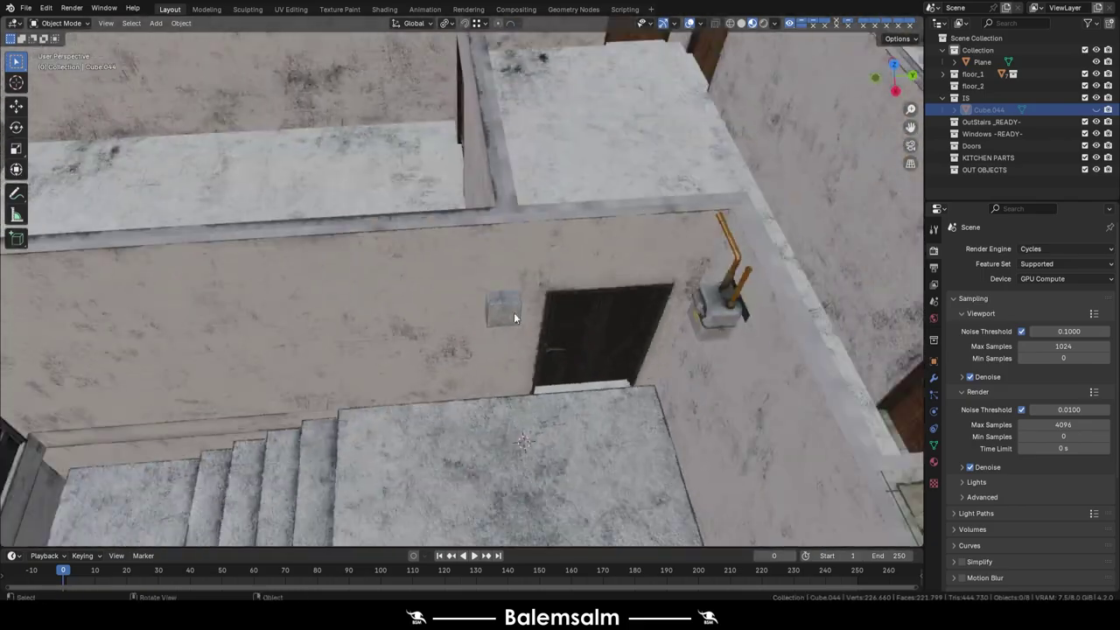
- Orbit around the house and move closer to the staircase room
middle_drag(514, 313, 479, 240)
scroll(575, 217, up, 2)
middle_drag(575, 220, 388, 225)
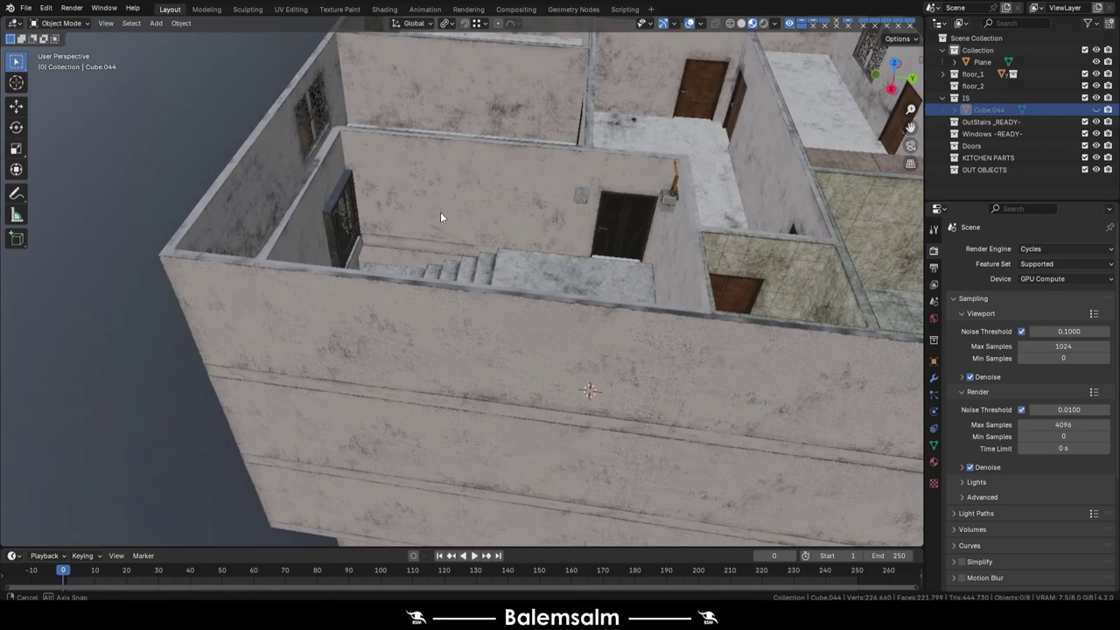
mouse_move(294, 200)
middle_down()
mouse_move(453, 214)
mouse_move(429, 241)
mouse_move(344, 239)
middle_up()
scroll(442, 220, up, 3)
- Delete the door faces of Plane.006 in Edit Mode, then return to Object Mode
click(343, 239)
key(Tab)
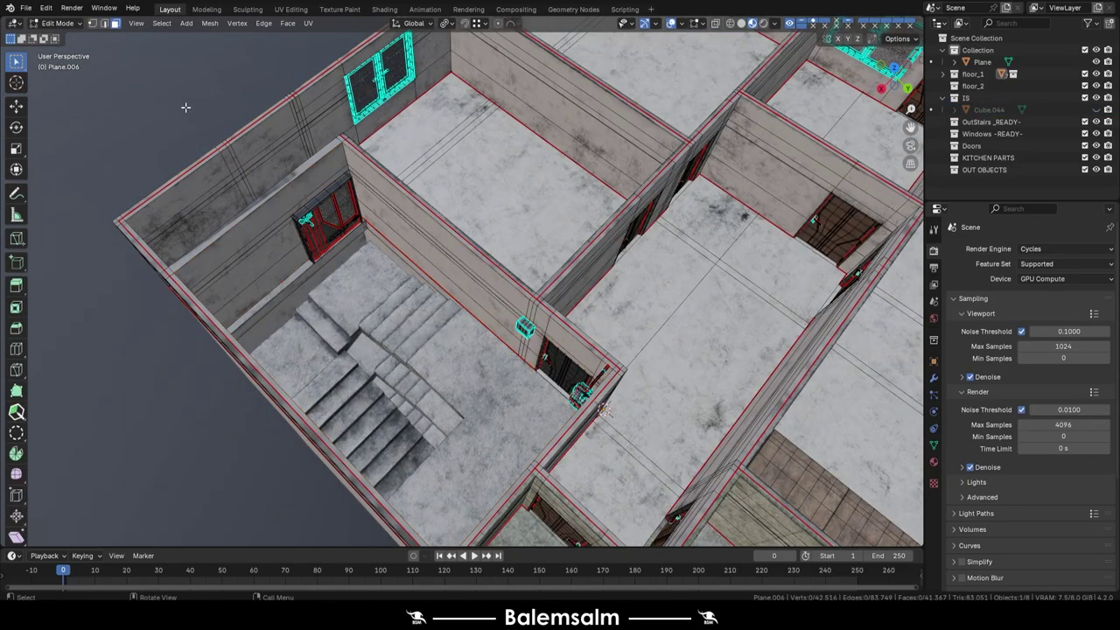
scroll(347, 253, up, 4)
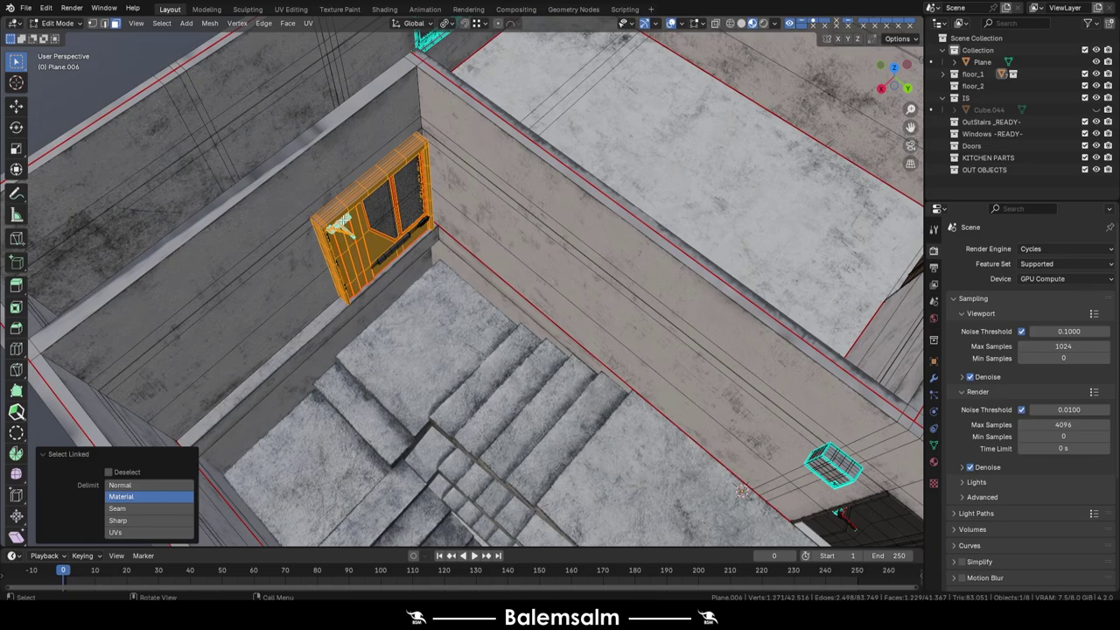
scroll(332, 245, up, 3)
scroll(306, 269, up, 4)
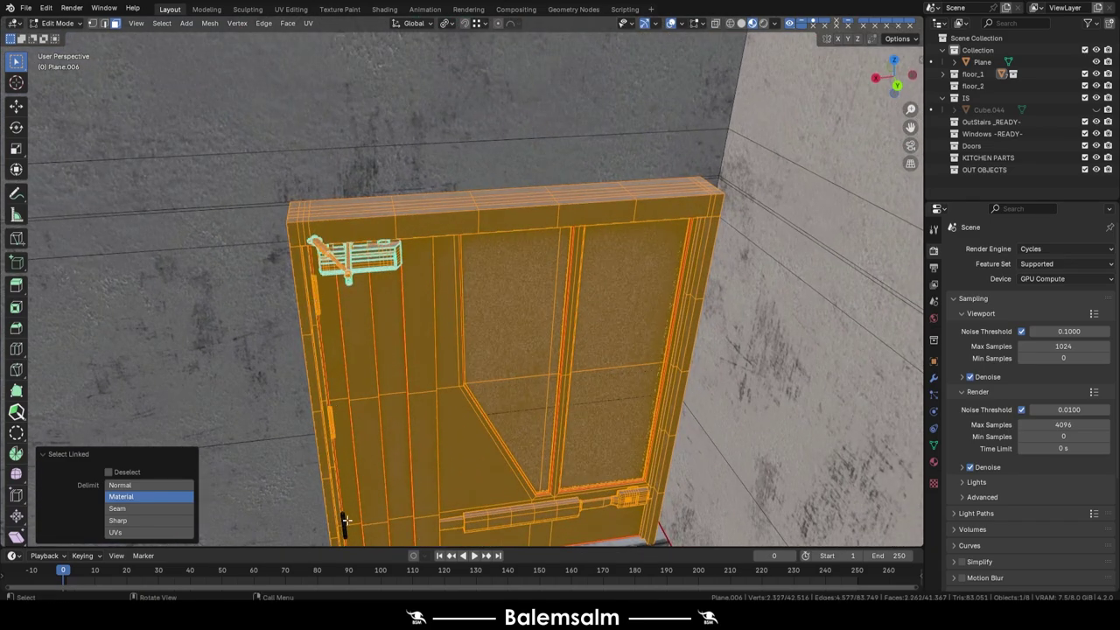
click(436, 429)
scroll(499, 362, down, 5)
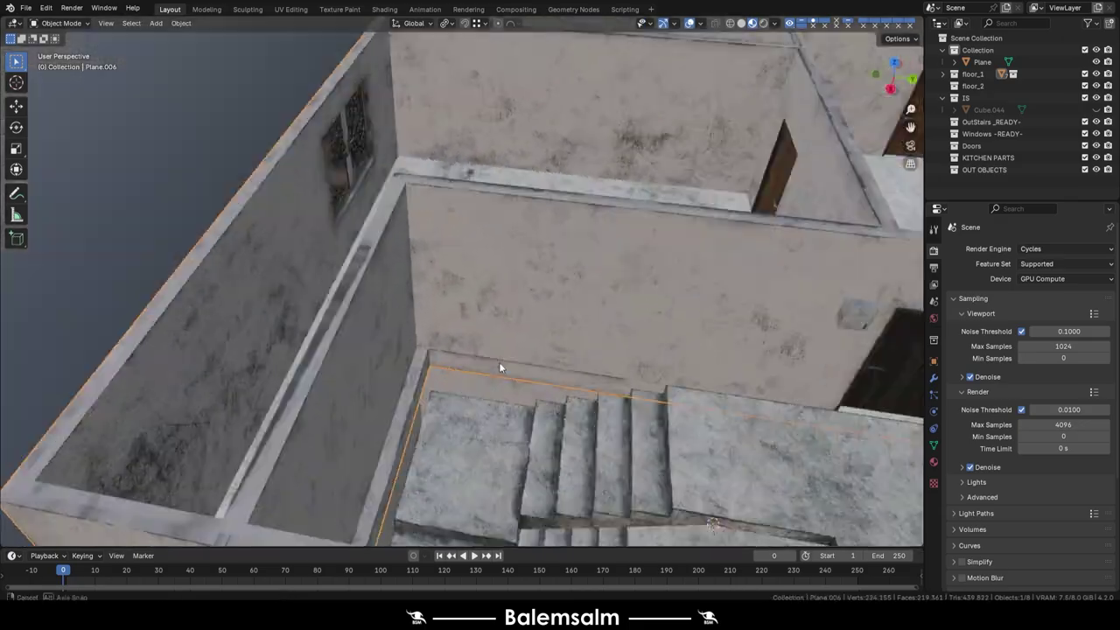
key(Tab)
- Orbit over the stairs, then pull out to a wide view of the house
middle_drag(548, 379, 398, 208)
scroll(398, 208, up, 5)
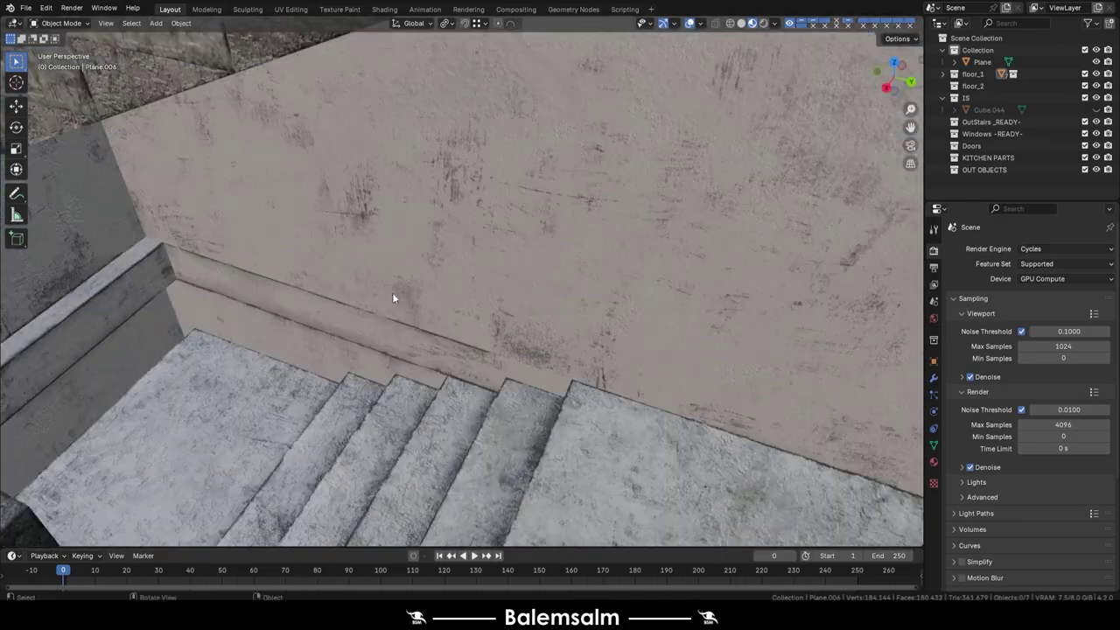
mouse_move(392, 292)
middle_down()
mouse_move(475, 237)
mouse_move(443, 300)
mouse_move(560, 163)
mouse_move(478, 196)
mouse_move(556, 157)
mouse_move(394, 318)
mouse_move(356, 299)
mouse_move(480, 300)
mouse_move(373, 281)
mouse_move(415, 262)
mouse_move(316, 254)
mouse_move(386, 344)
middle_up()
scroll(481, 244, down, 3)
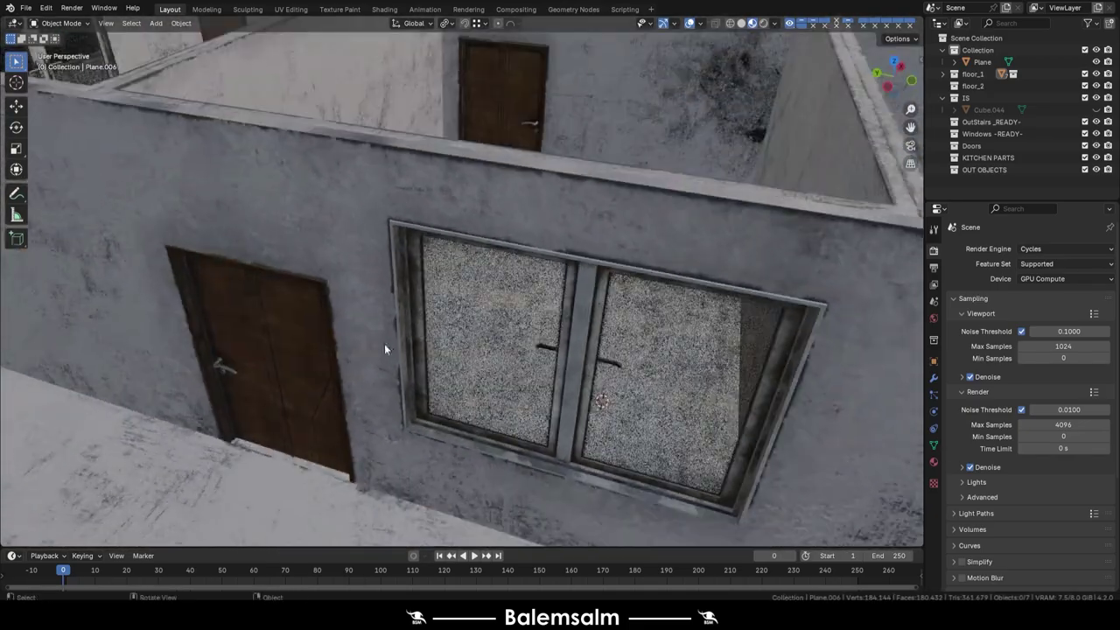
scroll(347, 349, down, 3)
scroll(626, 213, up, 4)
scroll(627, 207, down, 5)
mouse_move(627, 208)
middle_down()
mouse_move(380, 270)
mouse_move(377, 230)
mouse_move(388, 258)
mouse_move(487, 304)
mouse_move(502, 295)
mouse_move(338, 225)
middle_up()
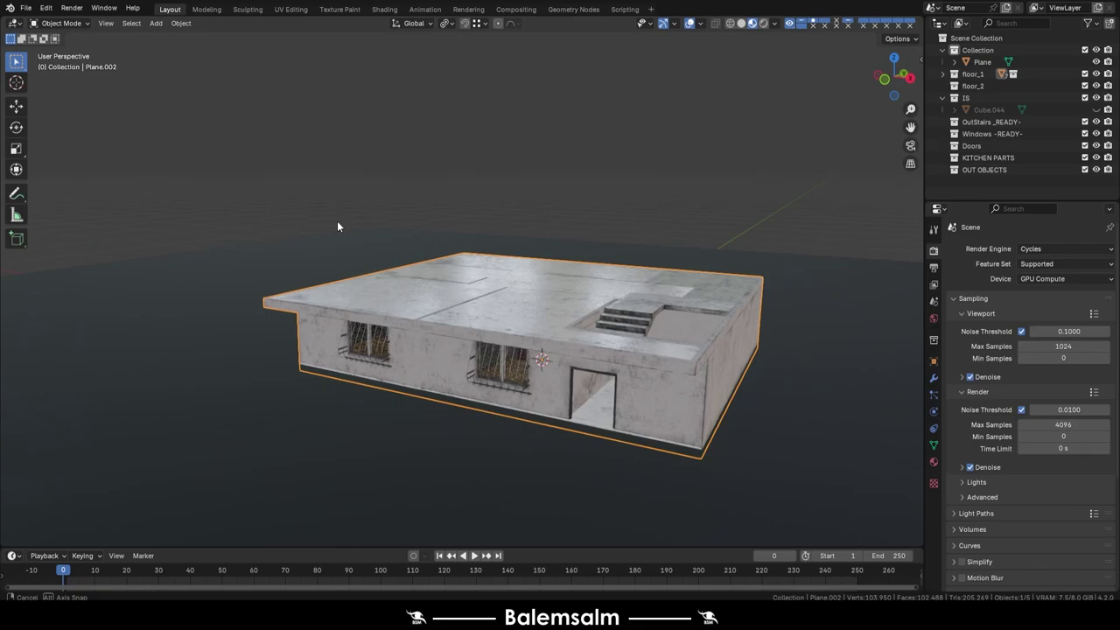
- In Plane.002's Edit Mode, hide the linked roof slab and top faces with L and H
key(Tab)
middle_drag(511, 200, 545, 220)
key(l)
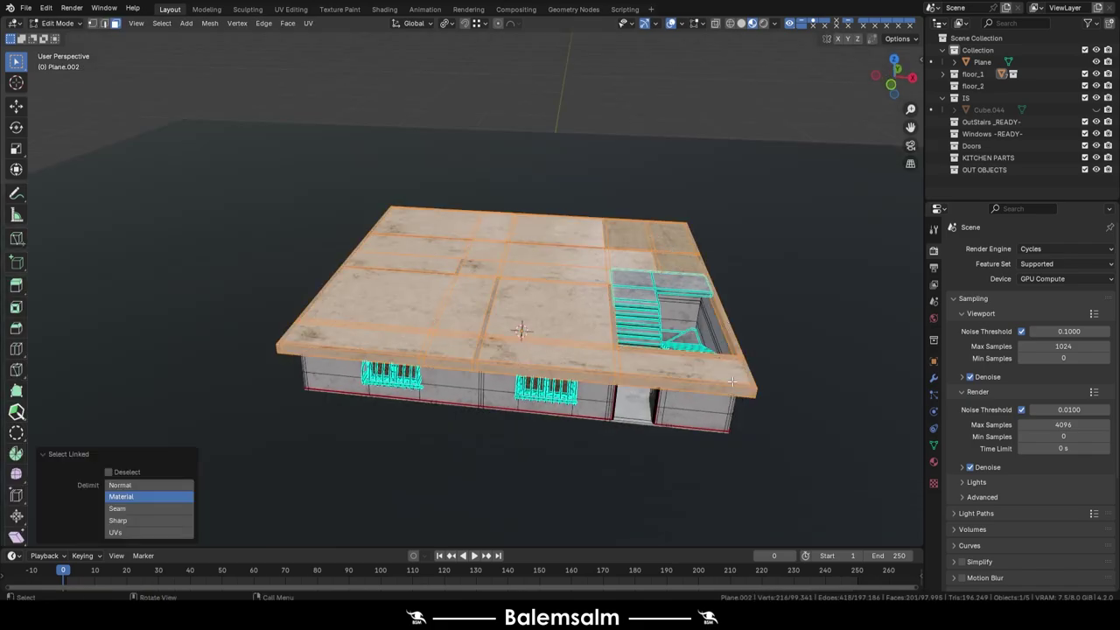
key(h)
key(l)
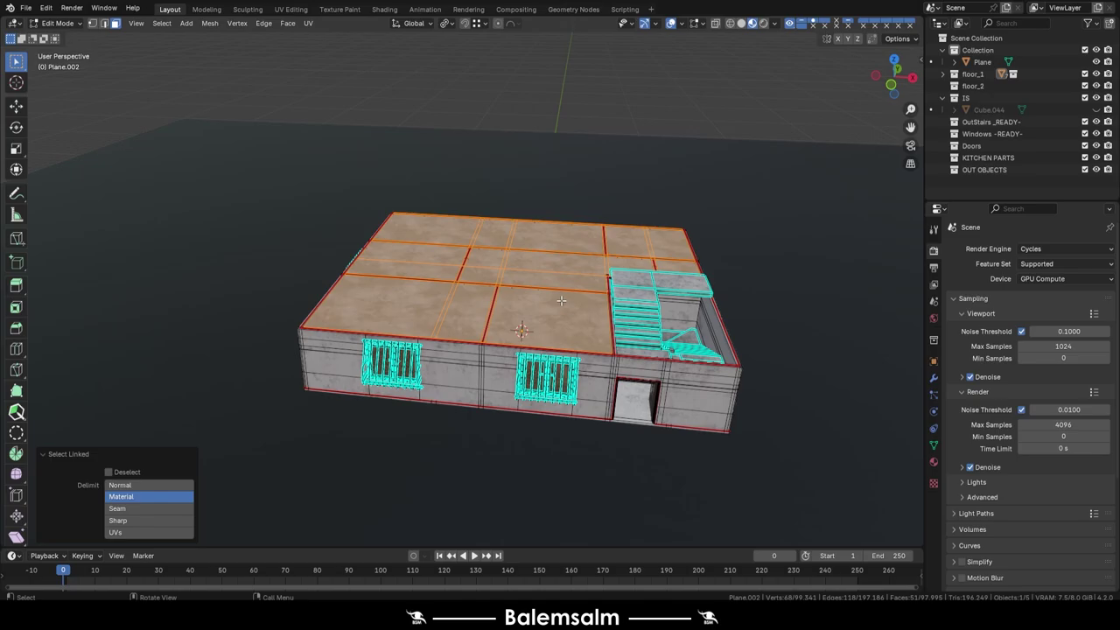
key(h)
- Orbit past the interior stairs and door to inspect the electrical box
scroll(537, 320, up, 5)
mouse_move(475, 358)
middle_down()
mouse_move(388, 357)
mouse_move(679, 30)
middle_up()
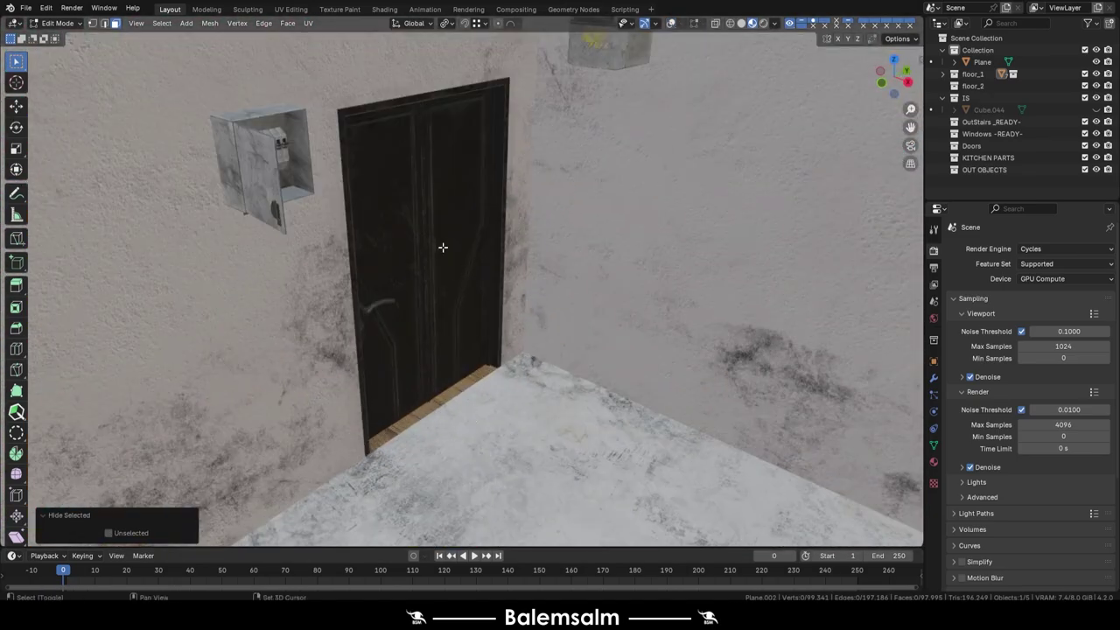
middle_drag(442, 245, 422, 91)
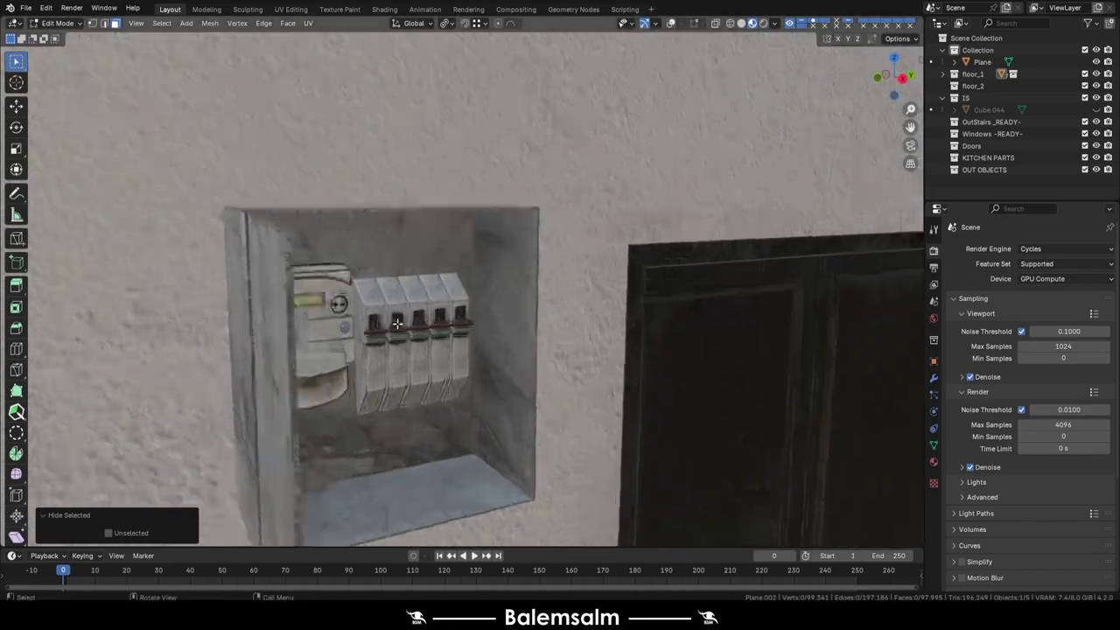
scroll(422, 91, up, 8)
middle_drag(376, 219, 355, 272)
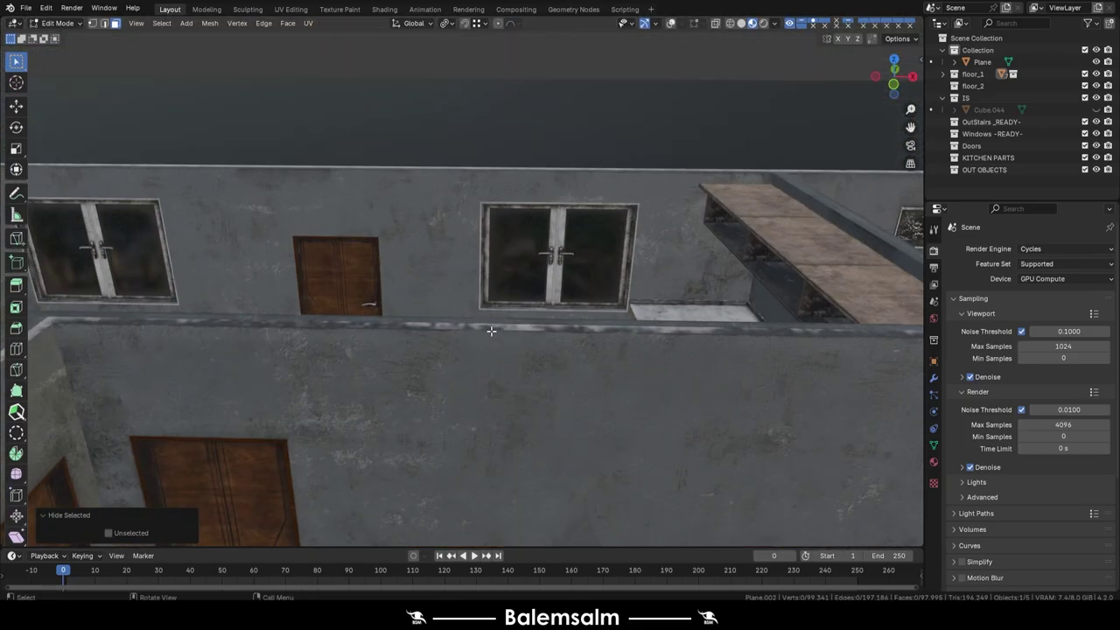
- Look down into the kitchen, then zoom back out to a house overview
mouse_move(491, 331)
middle_down()
mouse_move(546, 341)
mouse_move(455, 243)
mouse_move(461, 229)
middle_up()
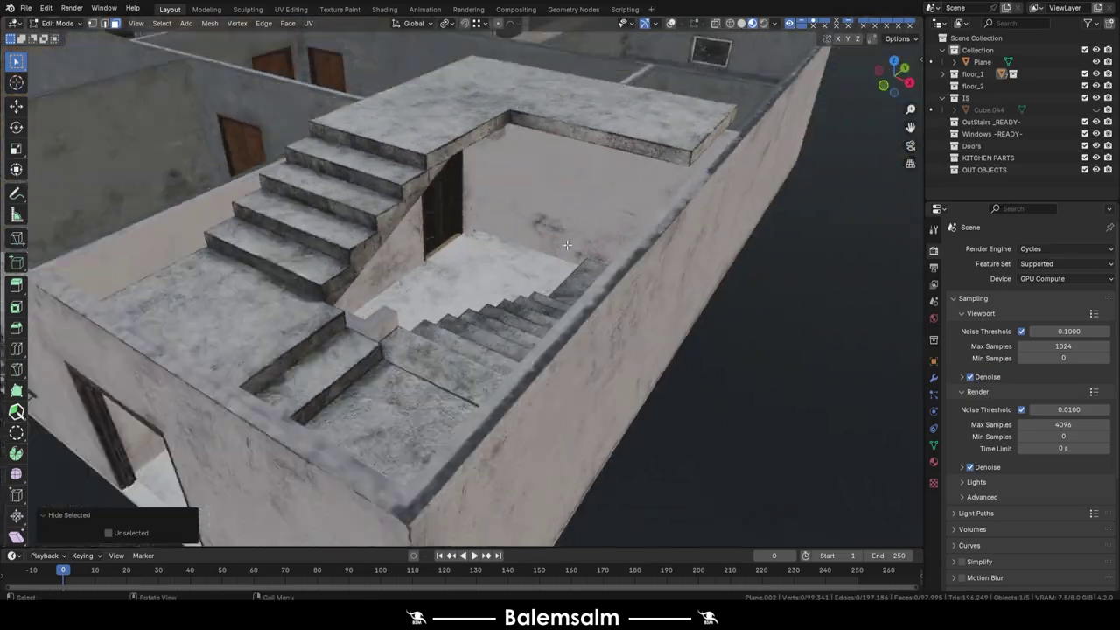
mouse_move(460, 218)
middle_down()
mouse_move(561, 291)
mouse_move(602, 473)
mouse_move(254, 239)
mouse_move(583, 225)
mouse_move(618, 283)
mouse_move(808, 295)
mouse_move(735, 284)
middle_up()
scroll(735, 285, down, 5)
scroll(735, 285, down, 5)
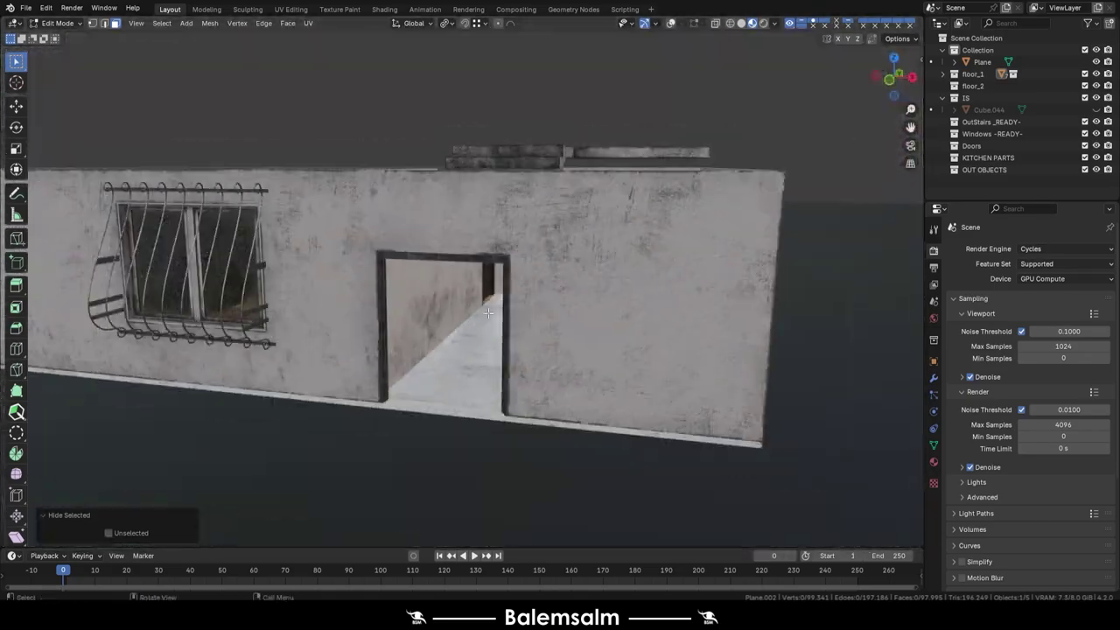
scroll(735, 284, down, 5)
- Return to Object Mode, reveal the hidden upper floors with Alt+H, and zoom in
key(Tab)
key(alt+h)
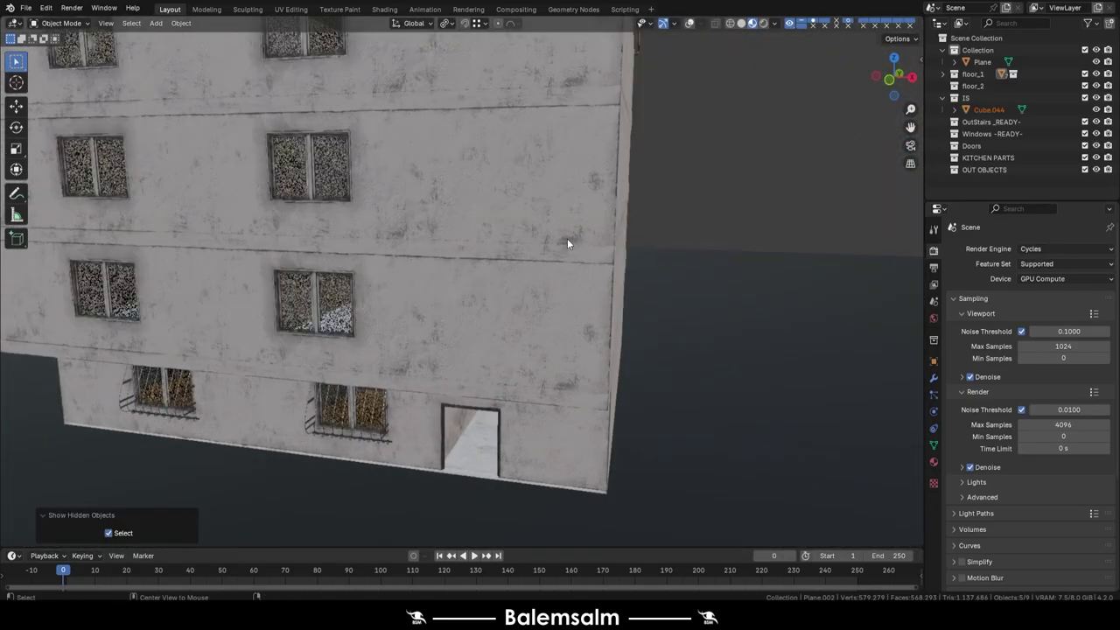
mouse_move(520, 256)
middle_down()
mouse_move(482, 227)
mouse_move(563, 234)
middle_up()
scroll(564, 234, up, 3)
scroll(489, 422, up, 3)
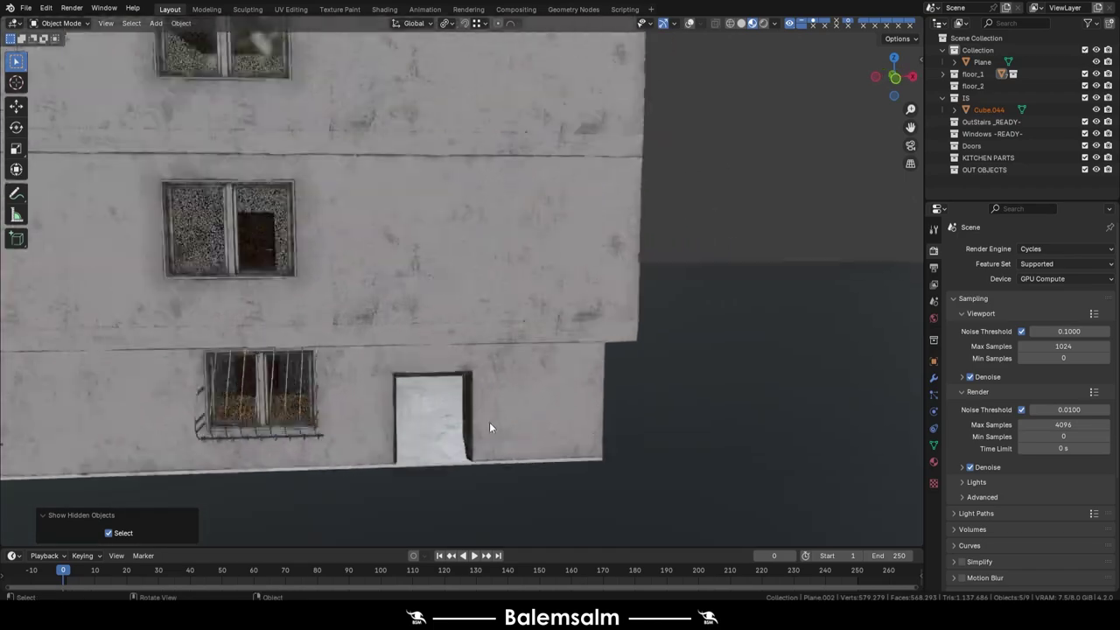
scroll(438, 392, up, 3)
scroll(545, 443, up, 2)
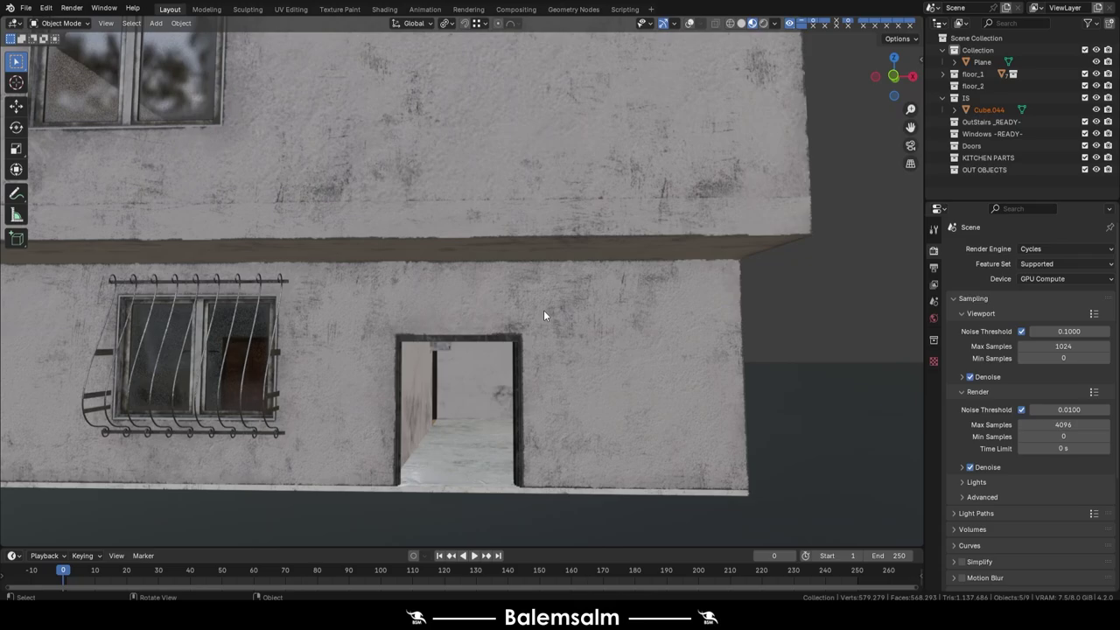
- Walk first-person through the stairwell and wooden-floored room up to the wooden door
key(shift+grave)
key(w)
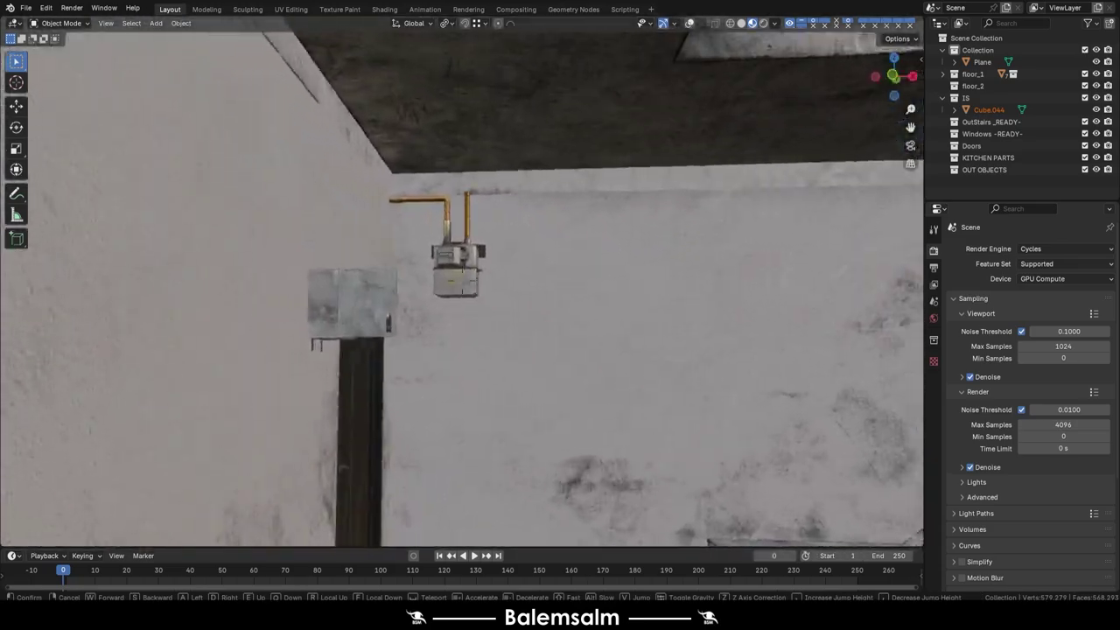
key(w)
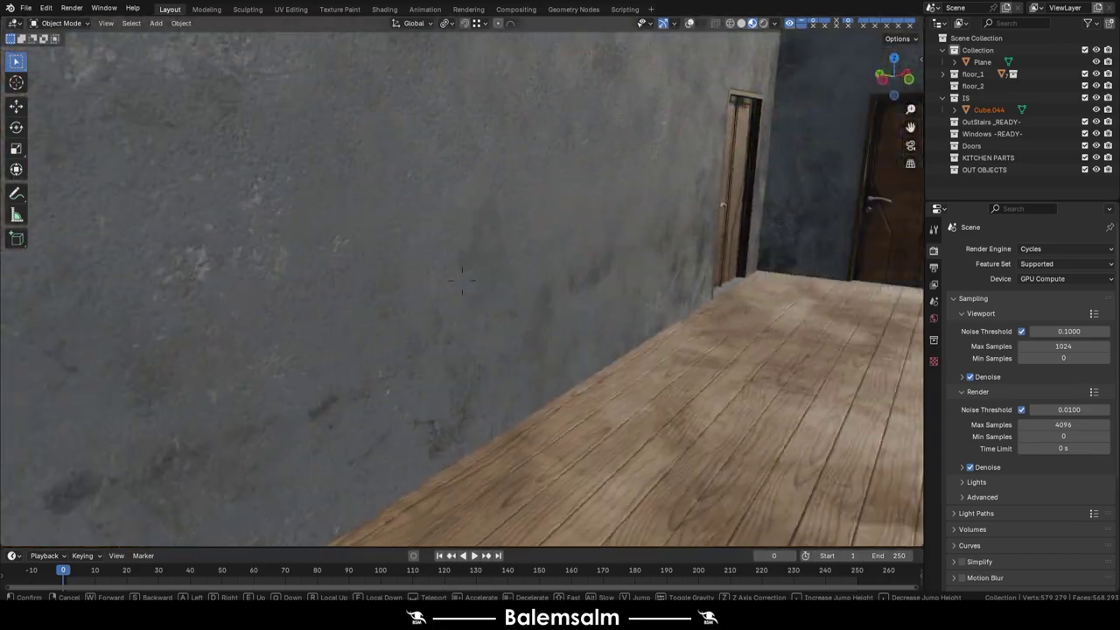
key(w)
key(w)
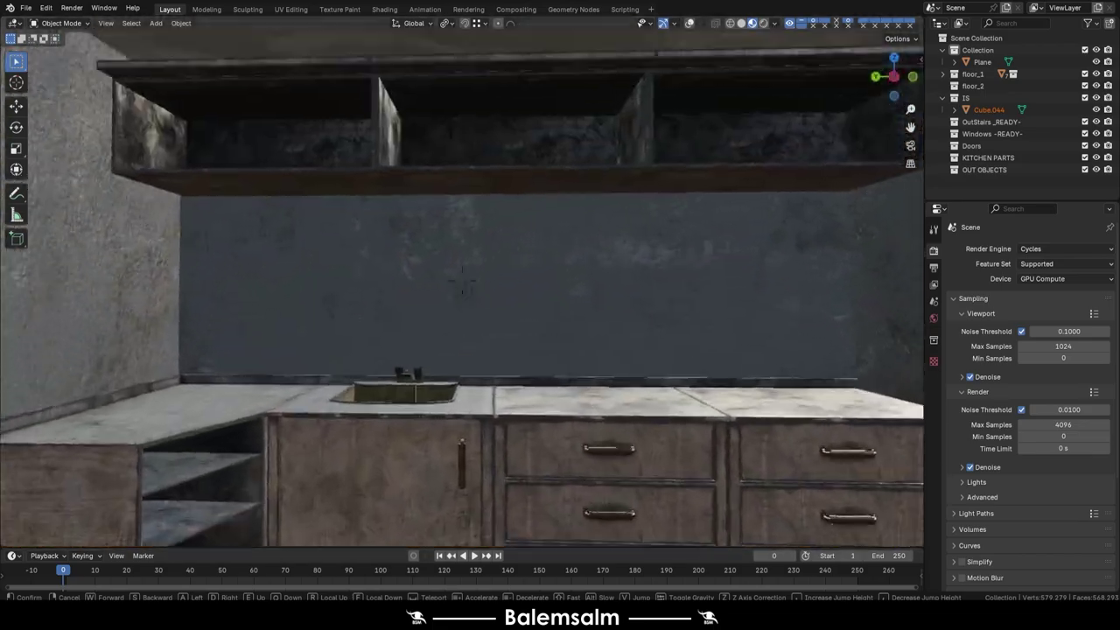
key(w)
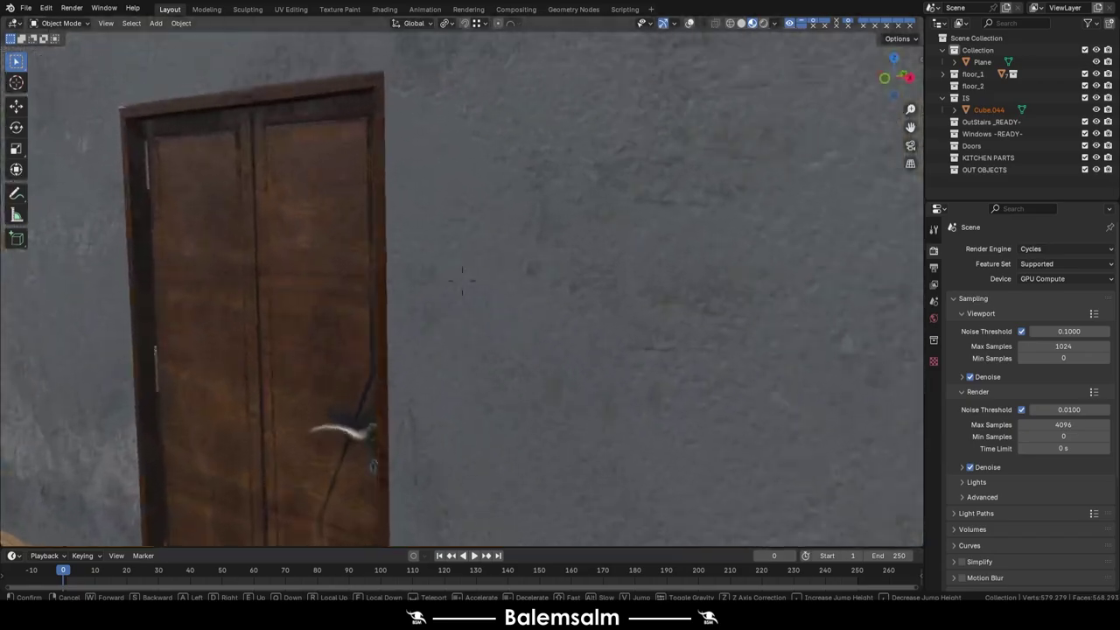
key(w)
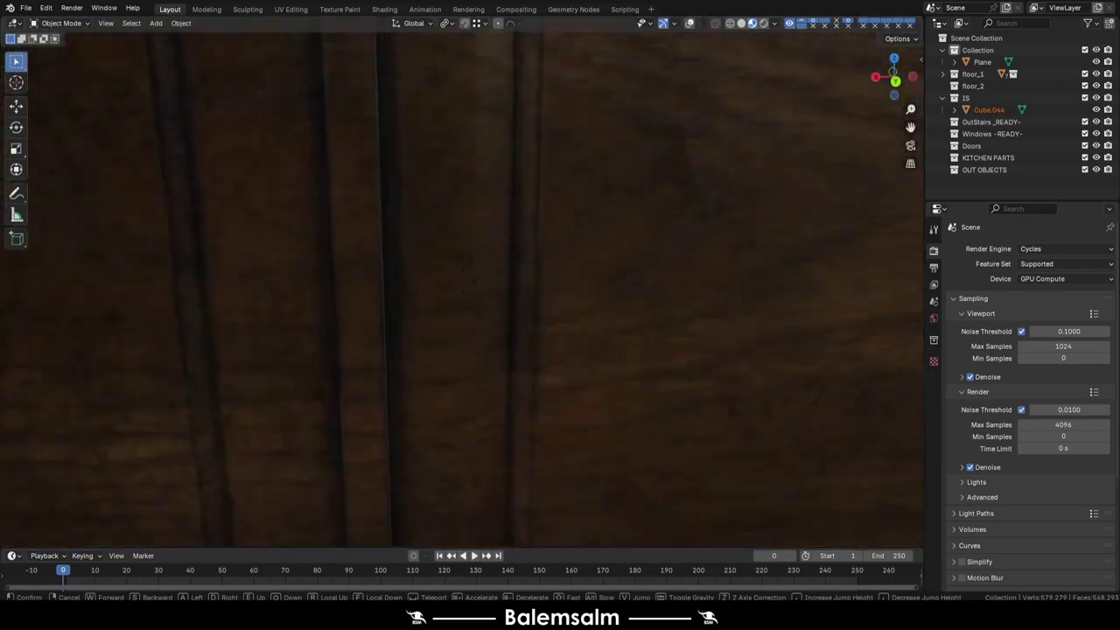
key(w)
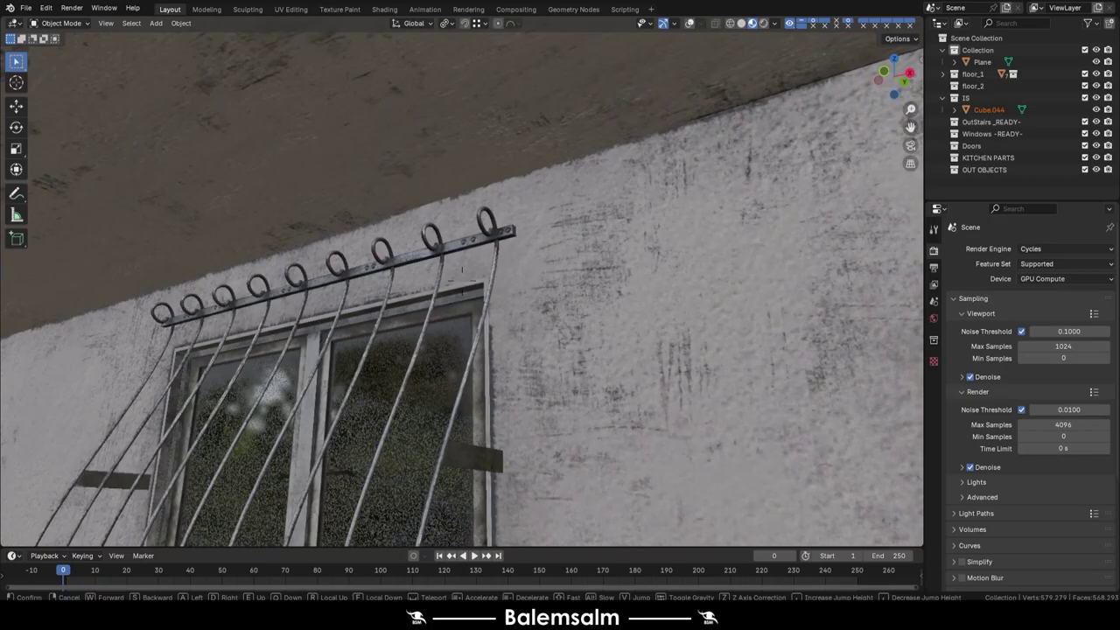
- Walk outside to the barred window and move along the outside wall
key(w)
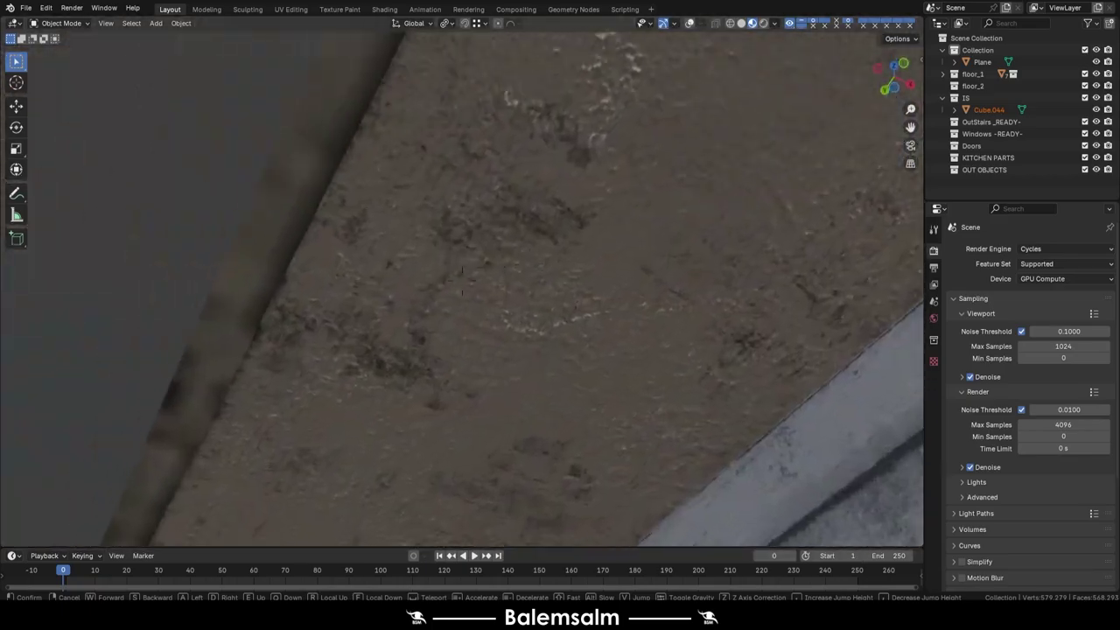
key(s)
key(a)
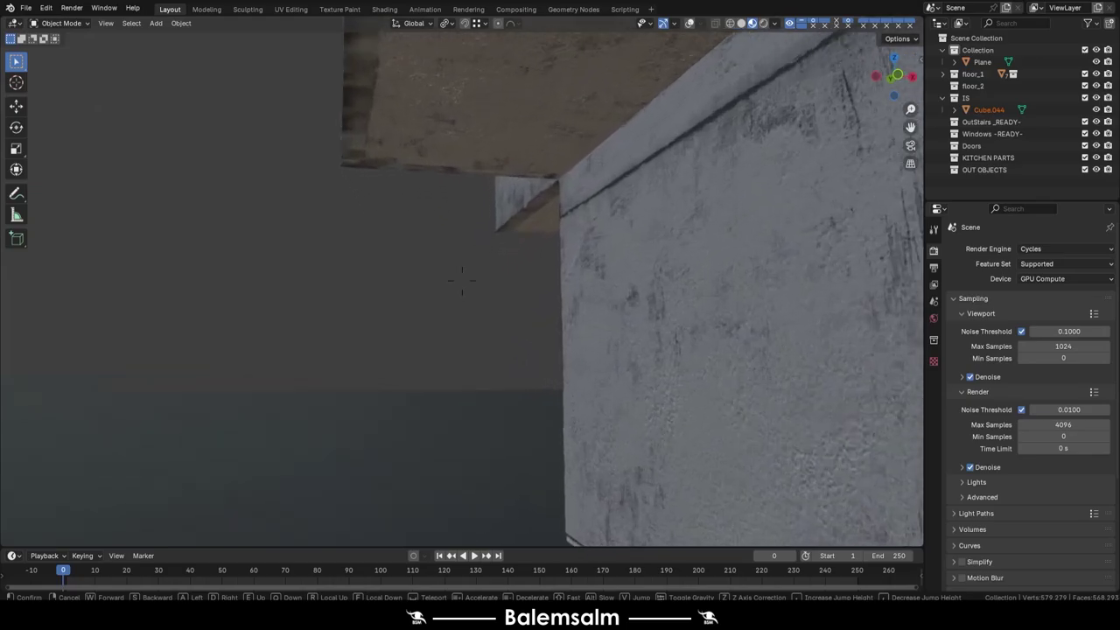
key(d)
- Back away to frame the window and door, then walk into the kitchen and exit walk mode
key(s)
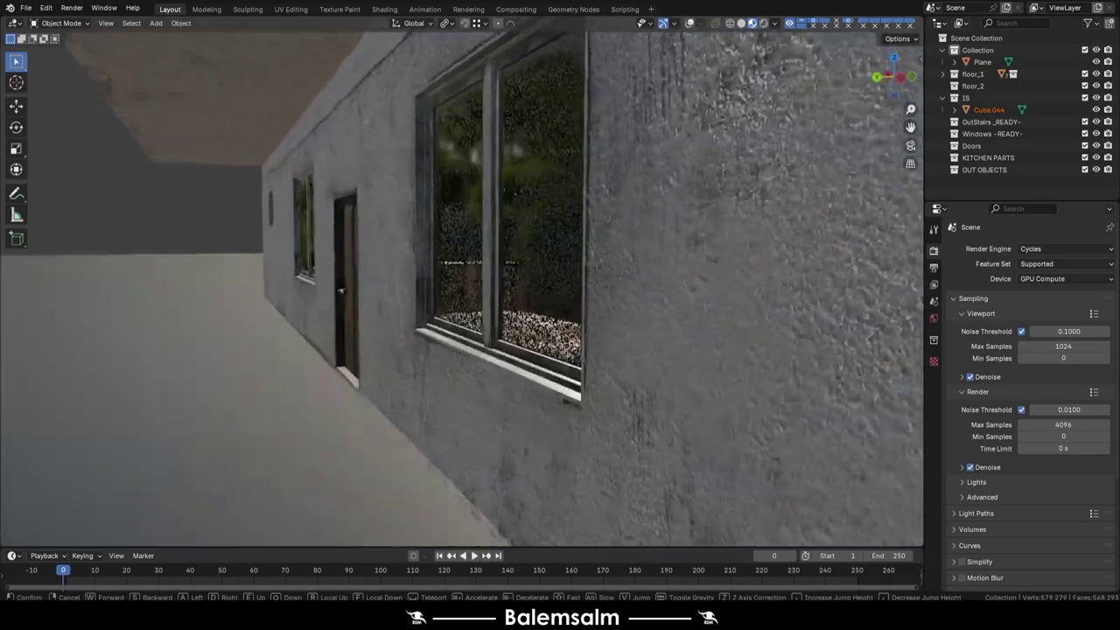
key(a)
key(w)
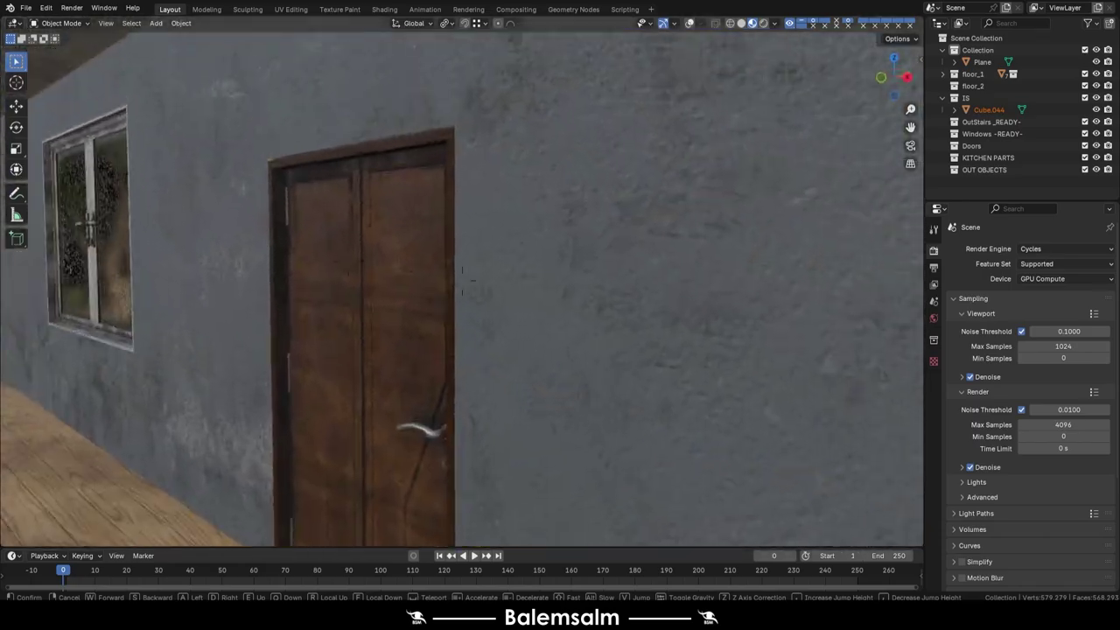
key(w)
key(Escape)
- Orbit and zoom around the building, selecting the ground-floor door
mouse_move(543, 321)
middle_down()
mouse_move(591, 310)
mouse_move(522, 292)
mouse_move(348, 332)
mouse_move(385, 273)
mouse_move(507, 245)
mouse_move(309, 312)
mouse_move(213, 276)
mouse_move(499, 265)
mouse_move(445, 309)
mouse_move(394, 285)
middle_up()
scroll(618, 401, up, 4)
scroll(595, 393, up, 3)
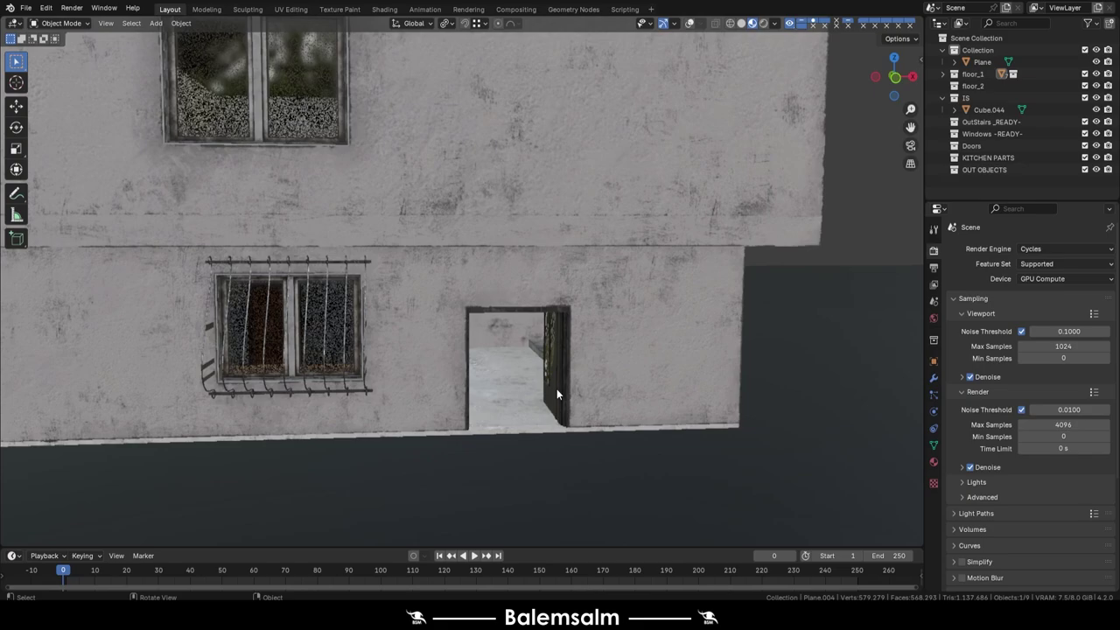
scroll(557, 389, up, 2)
click(557, 388)
scroll(605, 390, down, 3)
scroll(870, 197, down, 3)
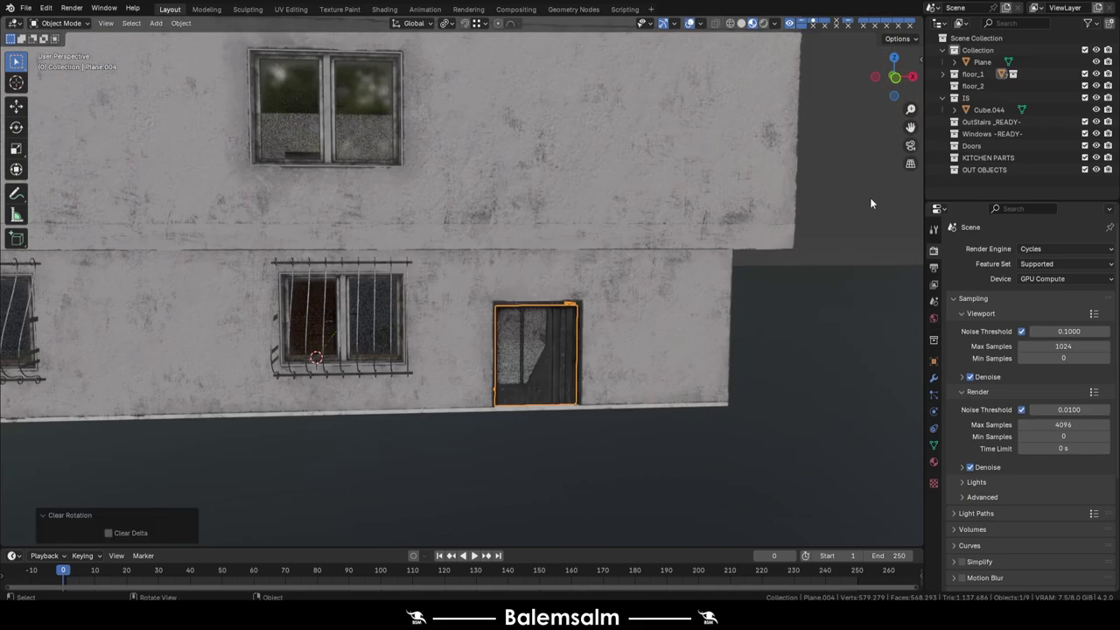
scroll(519, 287, down, 2)
- Delete the Plane object and switch the viewport to Rendered shading
middle_drag(519, 287, 358, 234)
scroll(359, 235, down, 5)
scroll(457, 299, up, 2)
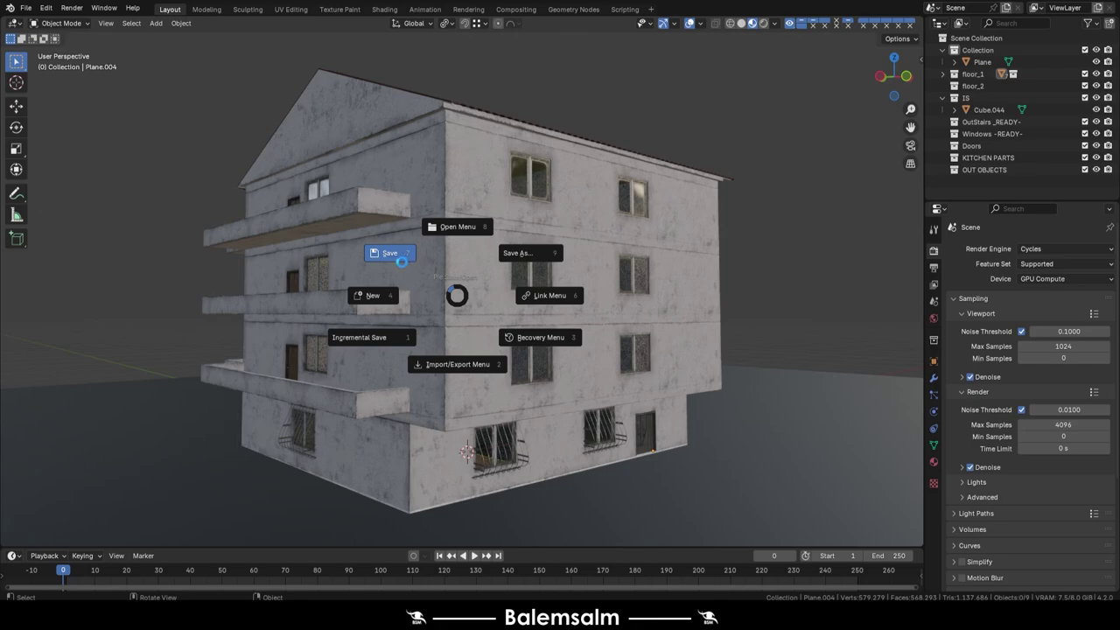
click(804, 404)
key(Delete)
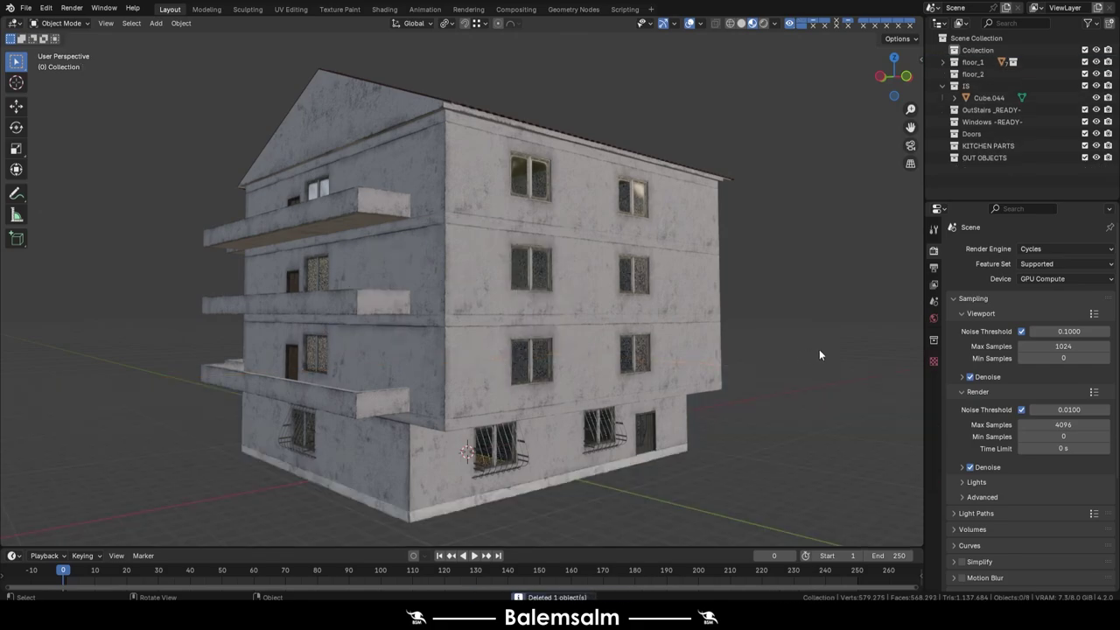
click(933, 319)
key(z)
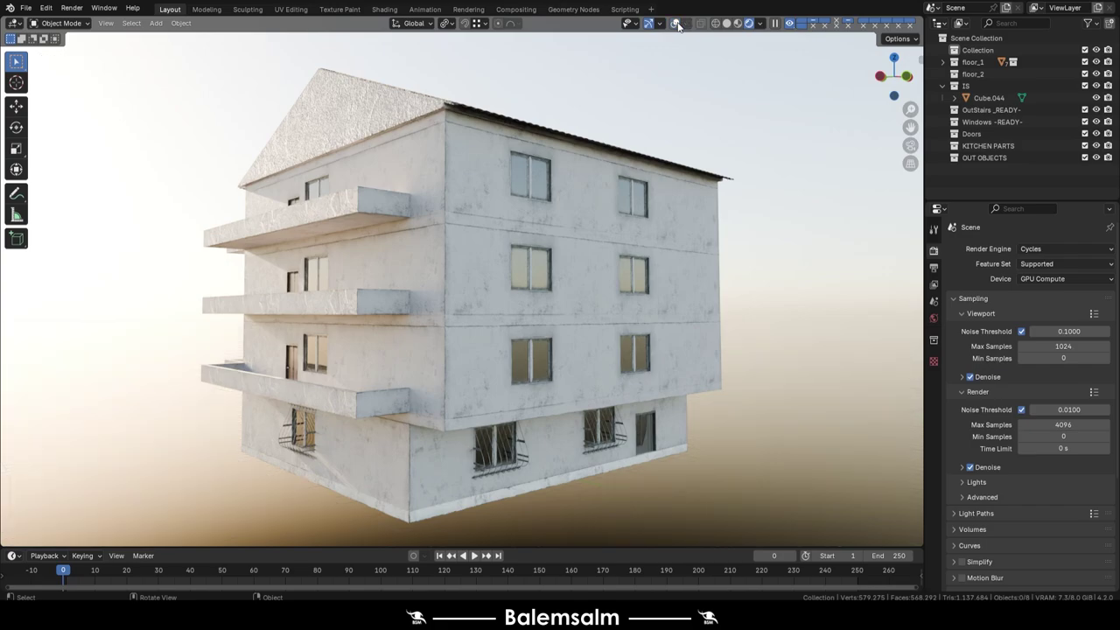
- Orbit the rendered building from a low frontal view around to its right side and balconies
middle_drag(606, 346, 541, 352)
middle_drag(628, 358, 498, 345)
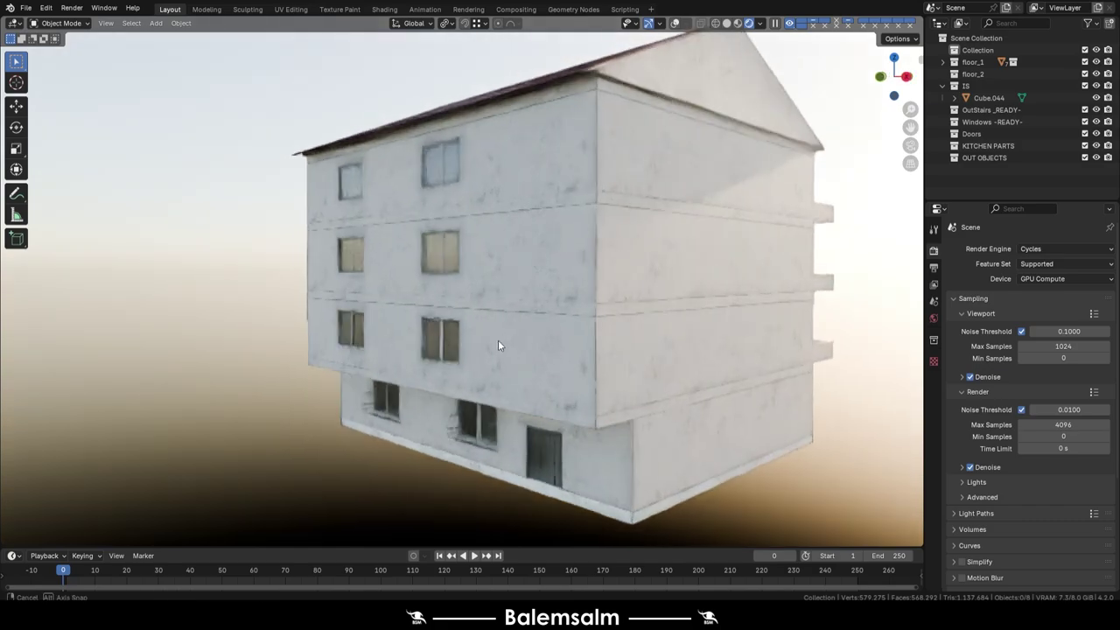
mouse_move(732, 325)
middle_down()
mouse_move(500, 325)
mouse_move(357, 353)
mouse_move(520, 371)
mouse_move(518, 342)
mouse_move(555, 335)
mouse_move(517, 356)
mouse_move(611, 232)
middle_up()
scroll(528, 344, down, 6)
- Select the roof object Cube.044 and hide it to expose the interior
click(611, 232)
scroll(610, 234, down, 3)
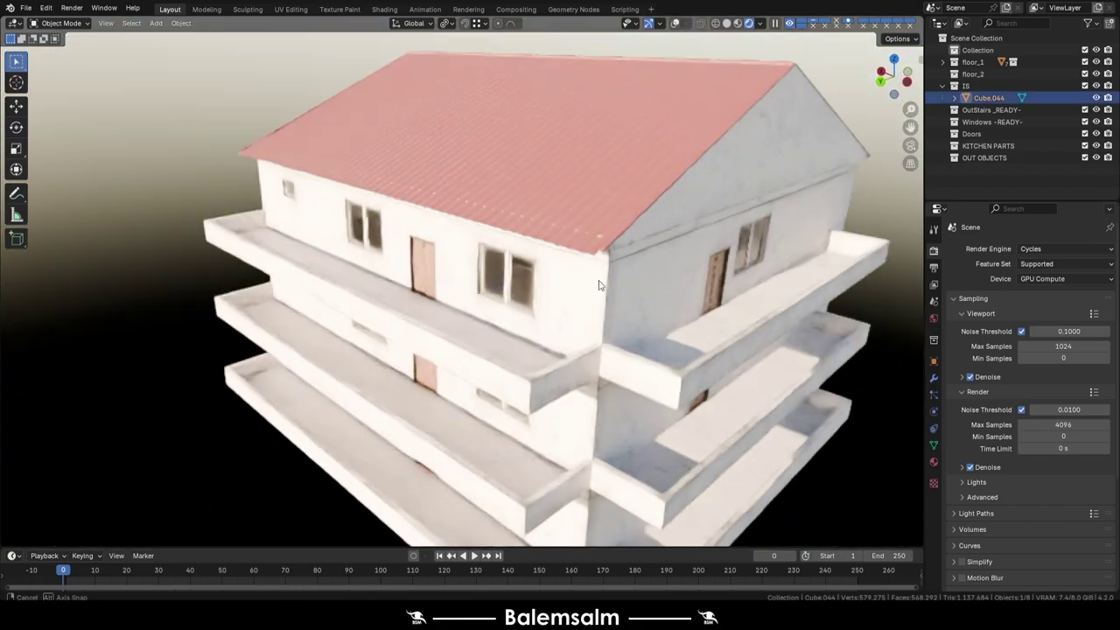
key(h)
- Look down into the furnished rooms and zoom in on the kitchen drawers
middle_drag(604, 201, 597, 382)
scroll(318, 399, up, 6)
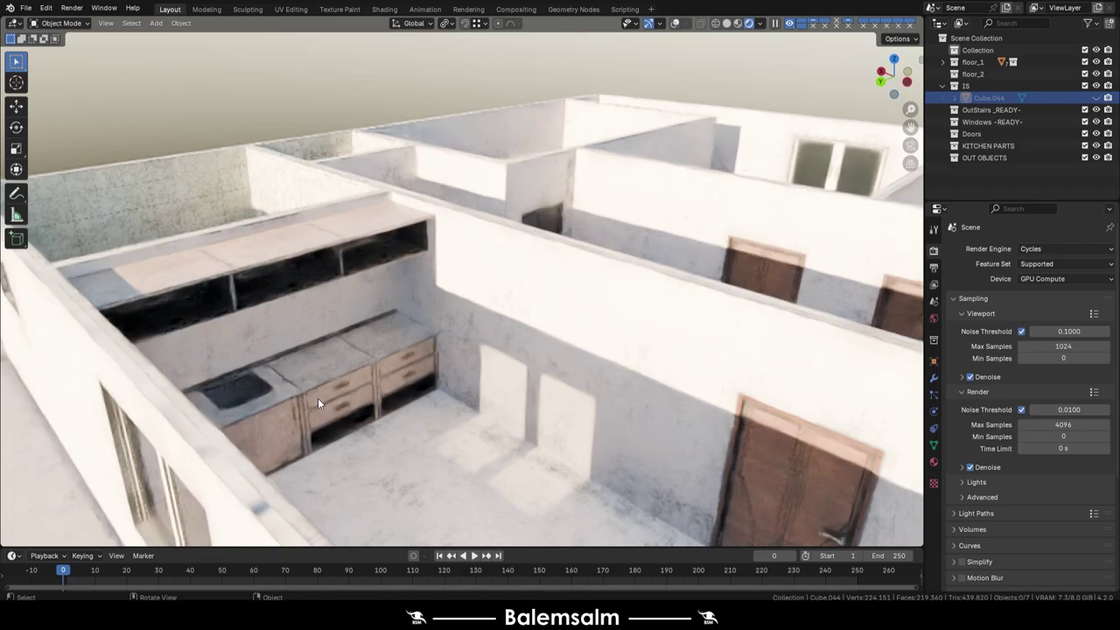
scroll(343, 389, up, 3)
scroll(308, 392, up, 3)
middle_drag(308, 392, 269, 383)
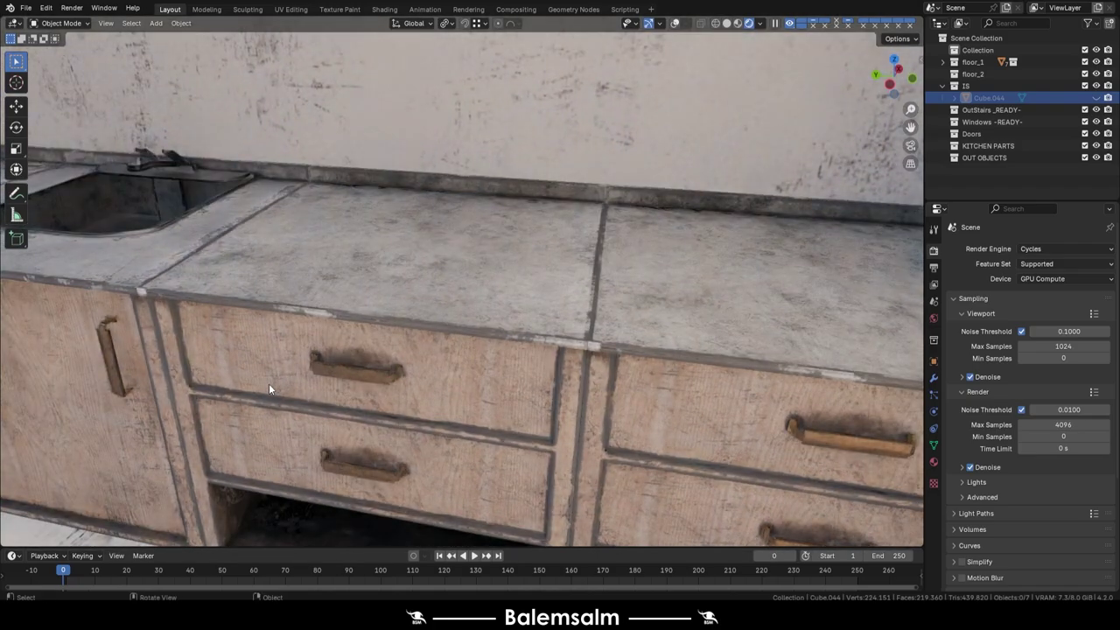
scroll(271, 383, down, 2)
scroll(474, 393, down, 4)
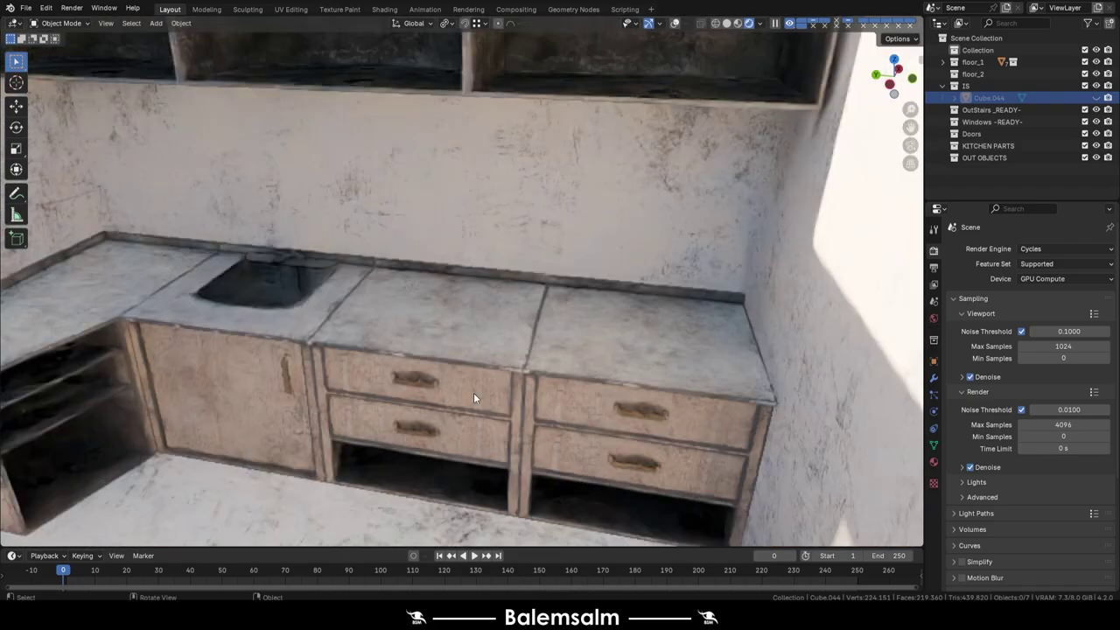
mouse_move(473, 393)
middle_down()
mouse_move(585, 350)
mouse_move(494, 348)
middle_up()
scroll(495, 352, up, 4)
- Bring the view down beside the dark door and close in on the gas meter
middle_drag(503, 294, 487, 424)
scroll(495, 376, up, 3)
middle_drag(516, 337, 515, 355)
scroll(744, 144, up, 3)
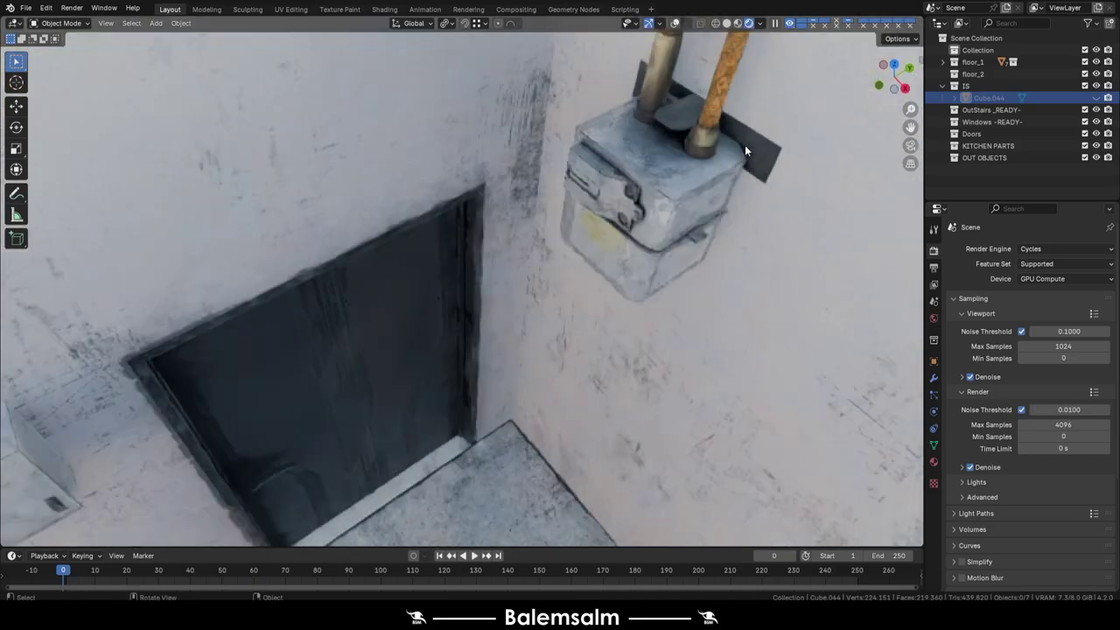
scroll(596, 239, up, 2)
mouse_move(596, 240)
middle_down()
mouse_move(644, 164)
mouse_move(625, 266)
mouse_move(650, 302)
mouse_move(615, 308)
mouse_move(542, 269)
mouse_move(516, 321)
middle_up()
scroll(644, 163, down, 5)
scroll(625, 266, down, 10)
scroll(615, 308, up, 3)
scroll(542, 268, up, 5)
scroll(517, 321, up, 3)
scroll(545, 380, down, 3)
- Face the door, then zoom in on the barred window from the side of the wall
mouse_move(521, 234)
middle_down()
mouse_move(545, 380)
mouse_move(508, 320)
middle_up()
scroll(508, 320, up, 5)
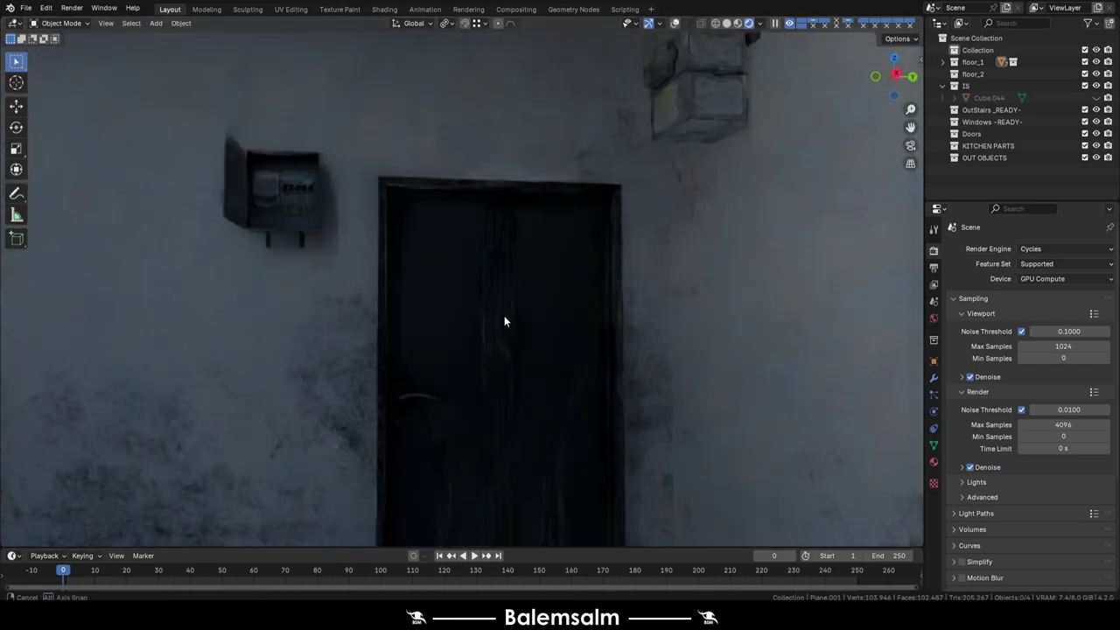
scroll(530, 368, up, 3)
scroll(532, 370, up, 3)
scroll(532, 369, up, 2)
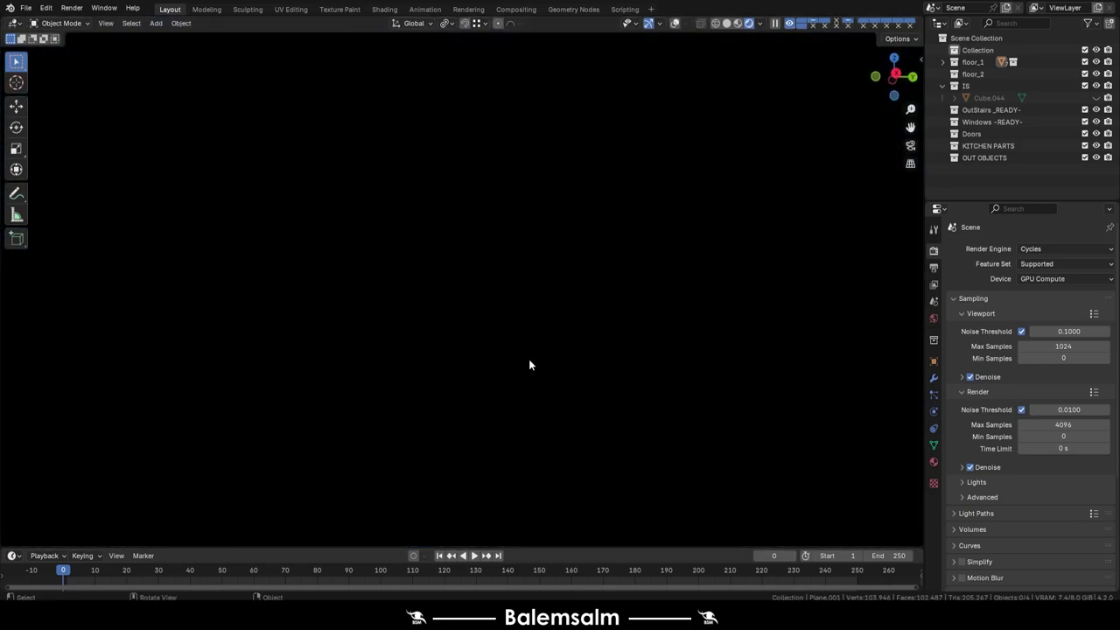
scroll(532, 366, down, 3)
scroll(536, 364, down, 3)
scroll(555, 360, down, 3)
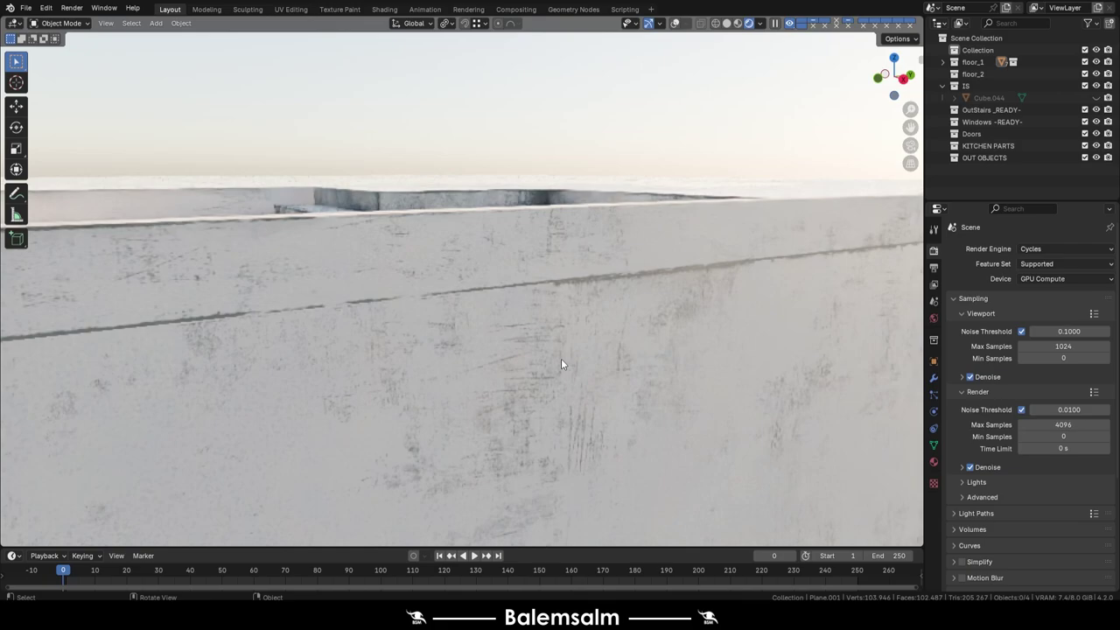
scroll(561, 360, down, 5)
middle_drag(556, 362, 525, 376)
scroll(520, 381, up, 3)
scroll(510, 386, up, 3)
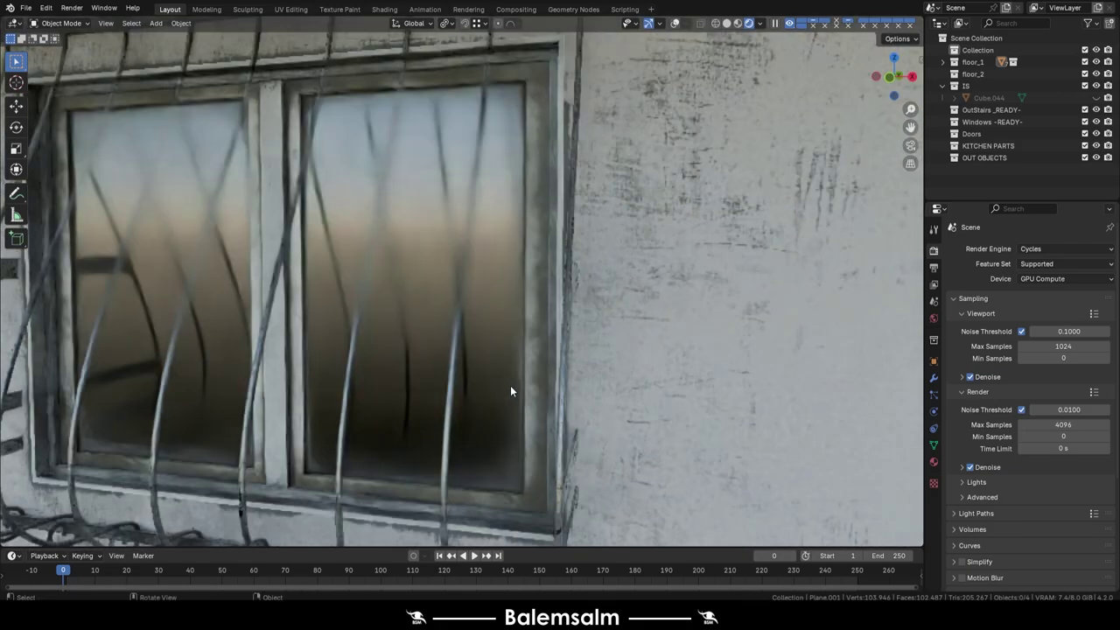
scroll(510, 389, up, 3)
scroll(487, 372, up, 2)
scroll(525, 403, up, 3)
scroll(477, 380, up, 2)
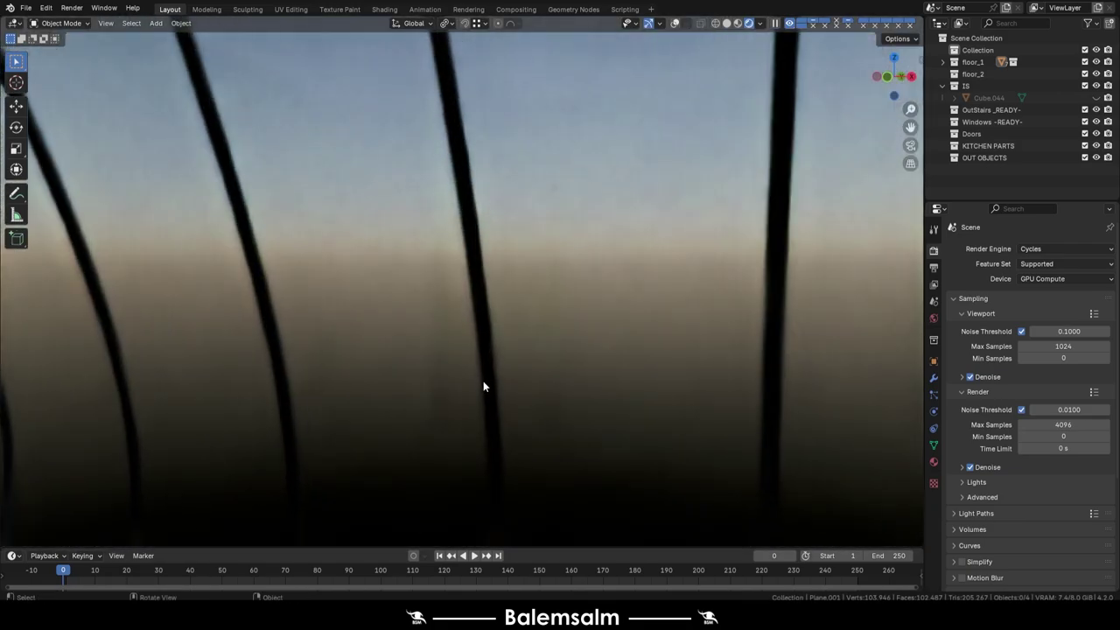
scroll(484, 386, up, 3)
- Orbit through the dark interior, then pull back to a three-quarter view of the building
mouse_move(485, 382)
middle_down()
mouse_move(545, 282)
mouse_move(483, 362)
mouse_move(624, 380)
middle_up()
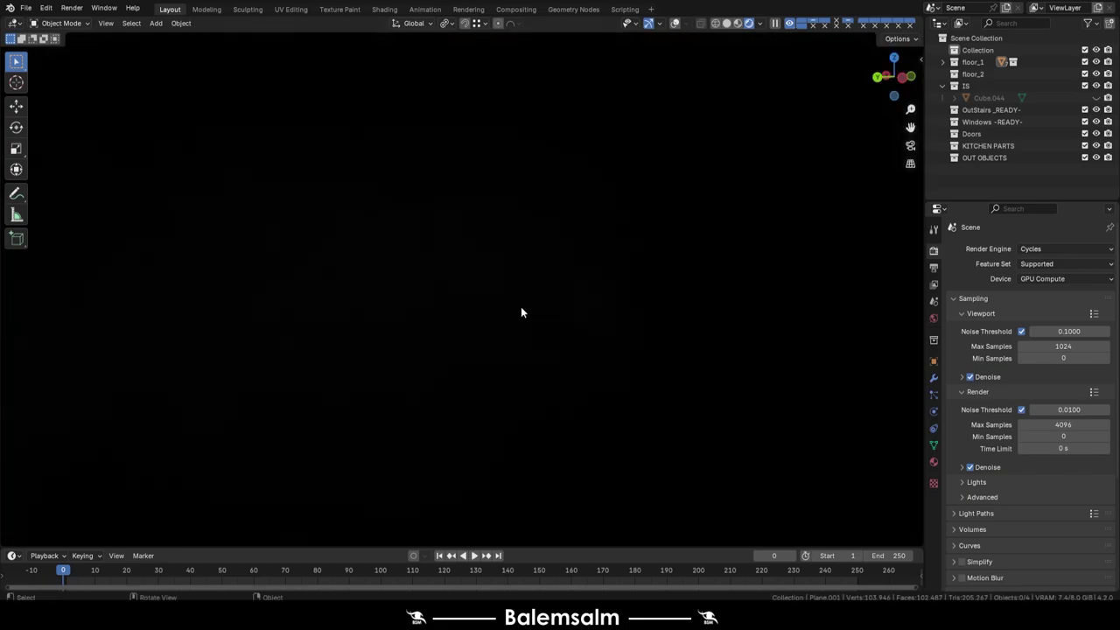
scroll(520, 312, down, 3)
scroll(543, 306, down, 2)
scroll(573, 311, down, 3)
scroll(576, 314, down, 3)
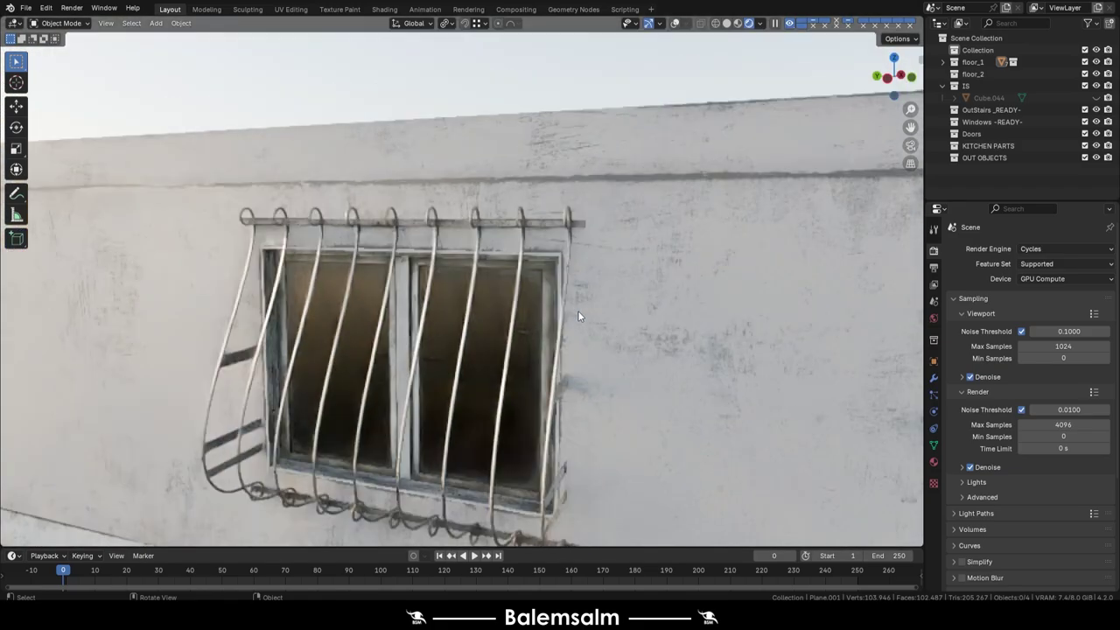
scroll(578, 317, down, 5)
scroll(652, 319, down, 2)
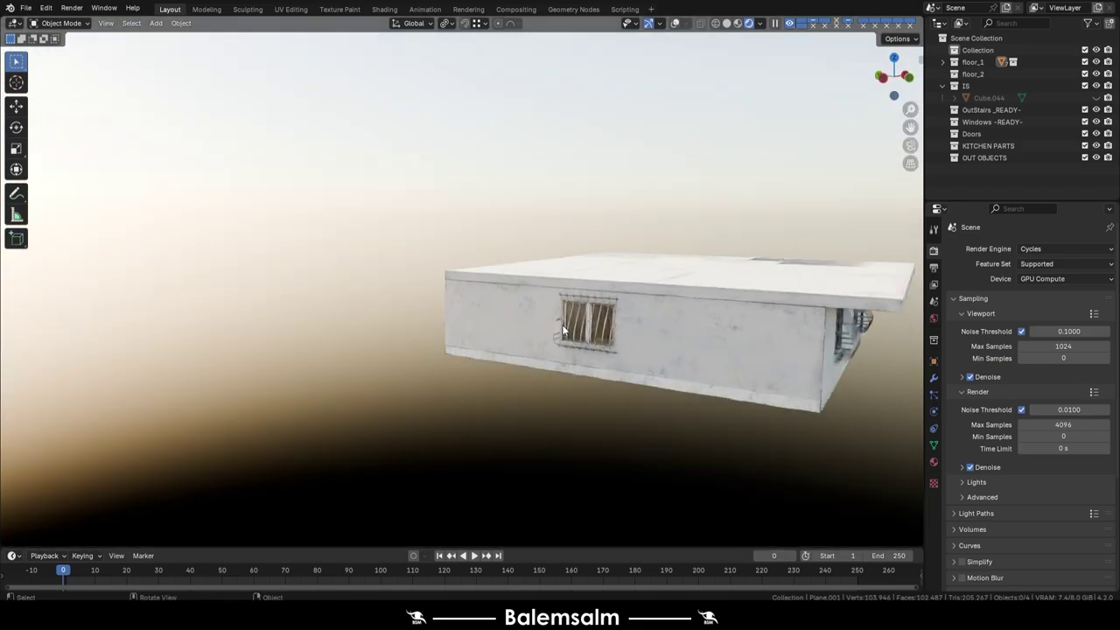
mouse_move(746, 304)
middle_down()
mouse_move(412, 322)
mouse_move(472, 291)
mouse_move(467, 252)
mouse_move(407, 348)
mouse_move(417, 367)
mouse_move(475, 393)
mouse_move(627, 395)
mouse_move(542, 377)
mouse_move(583, 292)
mouse_move(657, 305)
mouse_move(770, 301)
mouse_move(551, 298)
mouse_move(530, 326)
mouse_move(475, 310)
mouse_move(514, 311)
mouse_move(555, 385)
mouse_move(614, 317)
mouse_move(524, 350)
mouse_move(550, 350)
mouse_move(420, 236)
middle_up()
- Select the roof object Cube.044 in the outliner
click(295, 123)
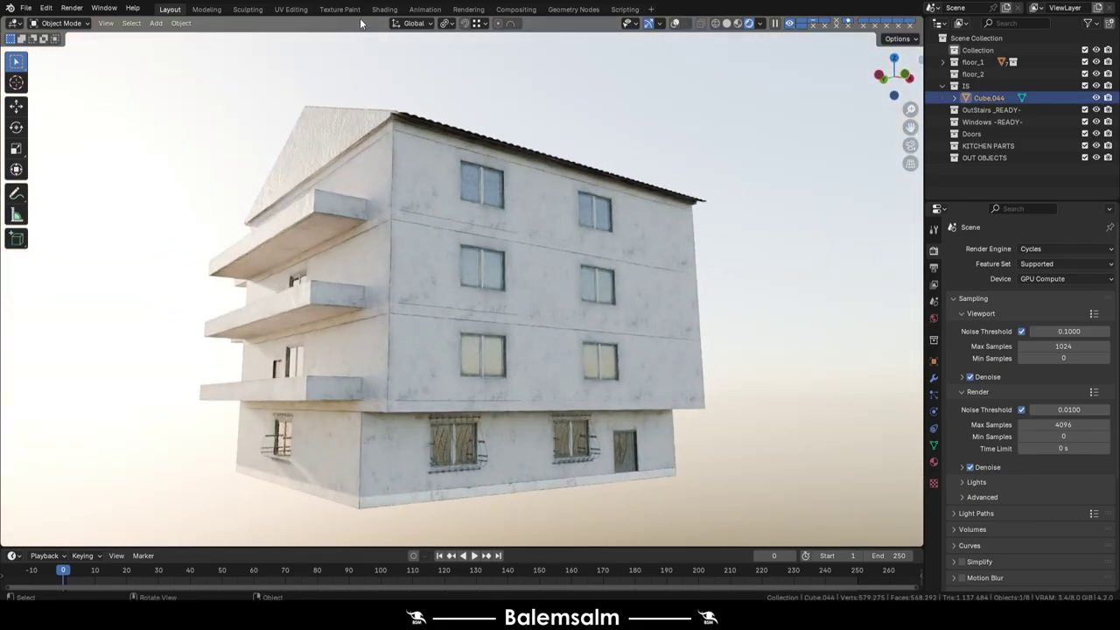